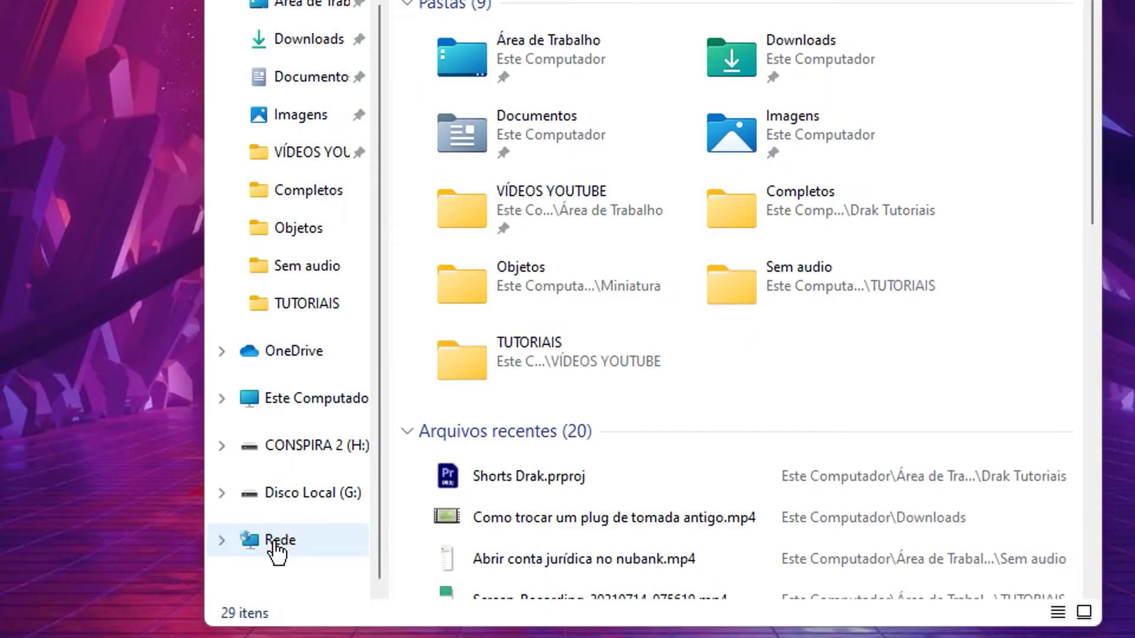
Open the Rede location and enable network discovery and file sharing for all public networks.
left_click(422, 466)
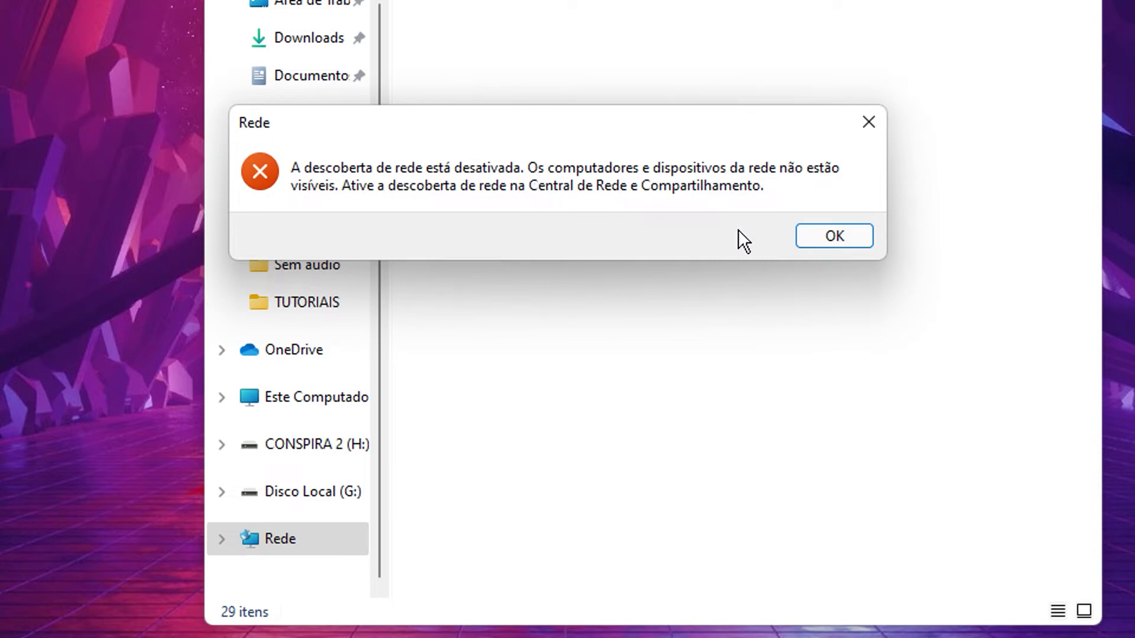
left_click(812, 241)
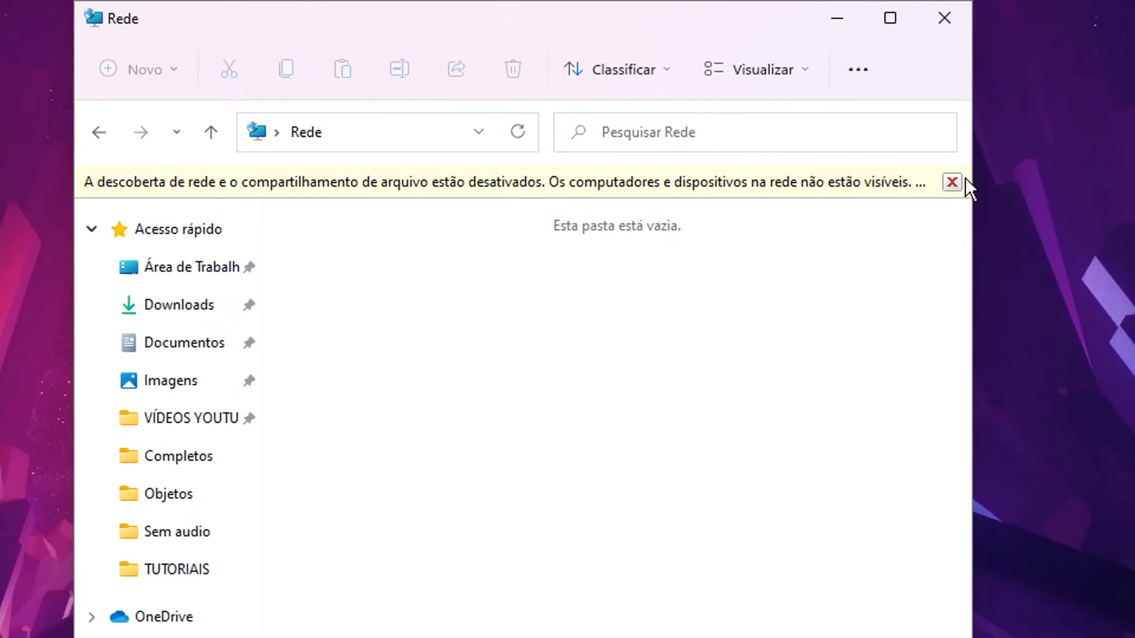
left_click_drag(1102, 148, 1134, 151)
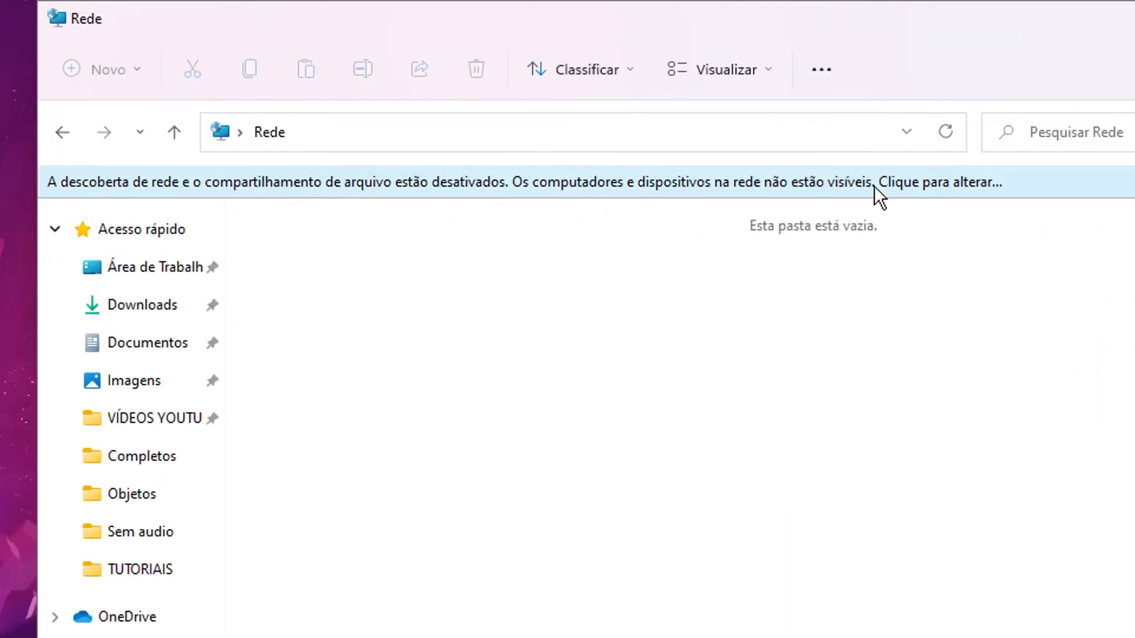
left_click(913, 183)
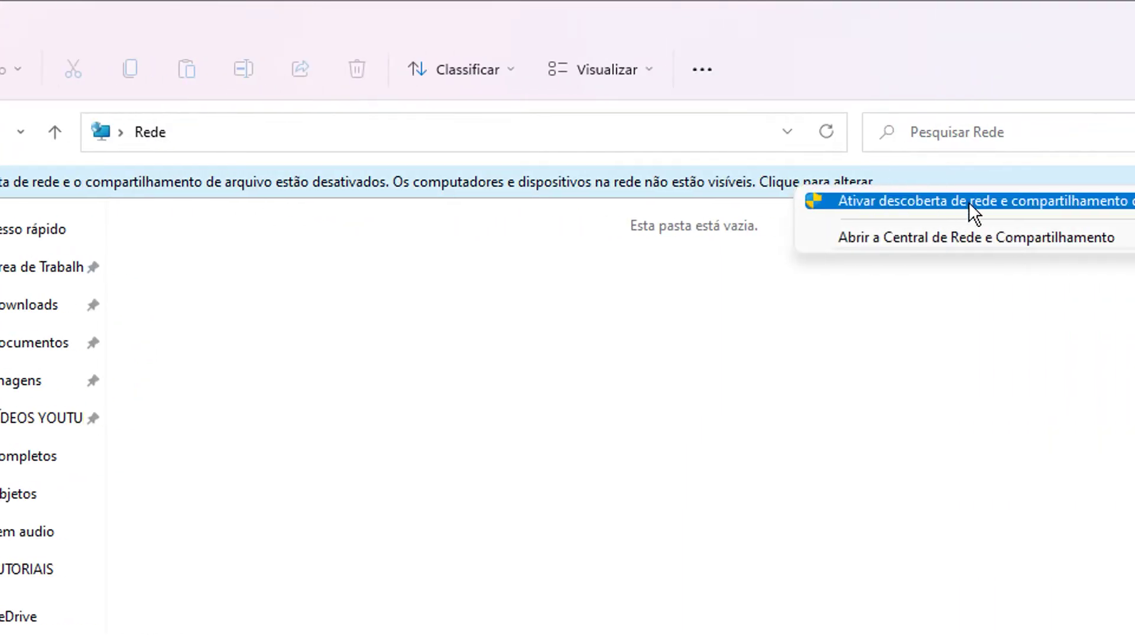
left_click(964, 198)
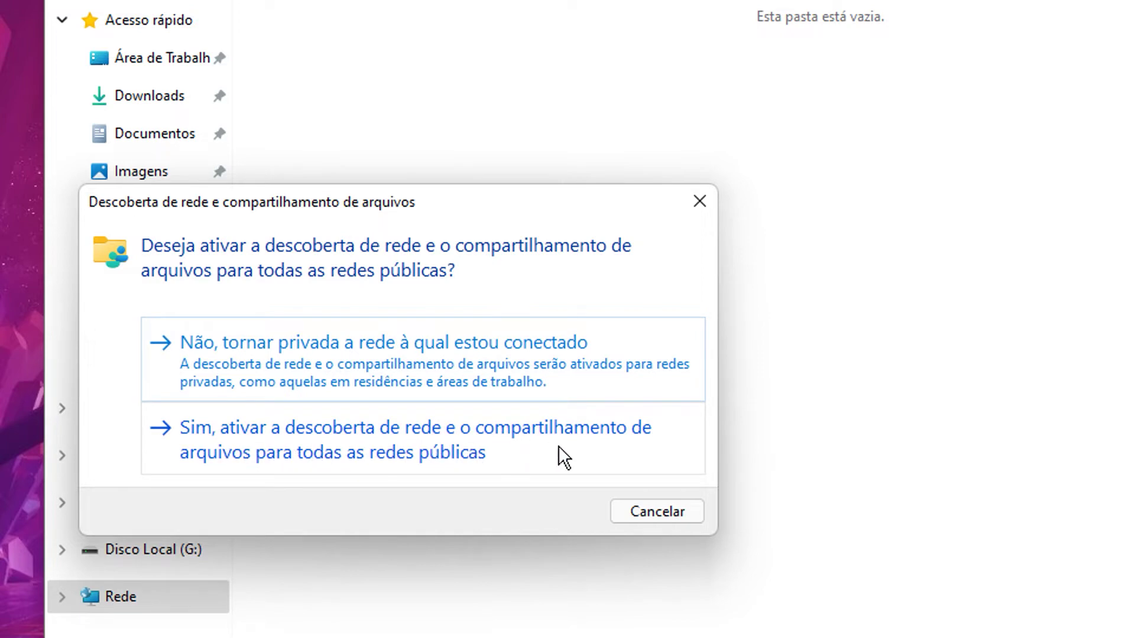
left_click(455, 456)
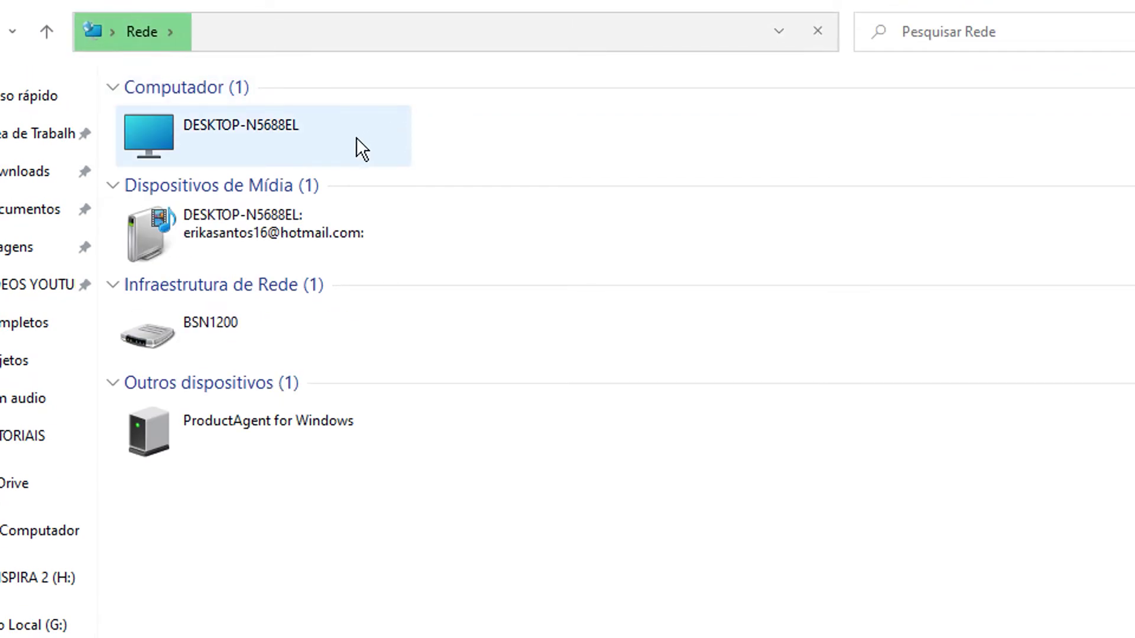
Try to open the DESKTOP-N5688EL computer on the network and cancel the credentials request.
double_click(356, 136)
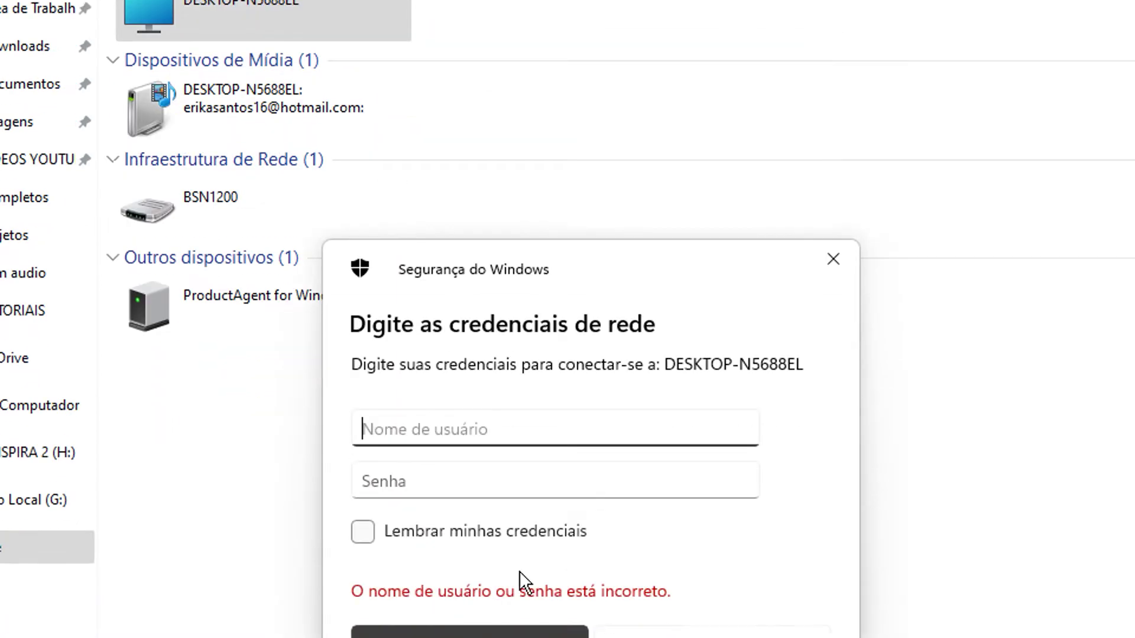
left_click(833, 384)
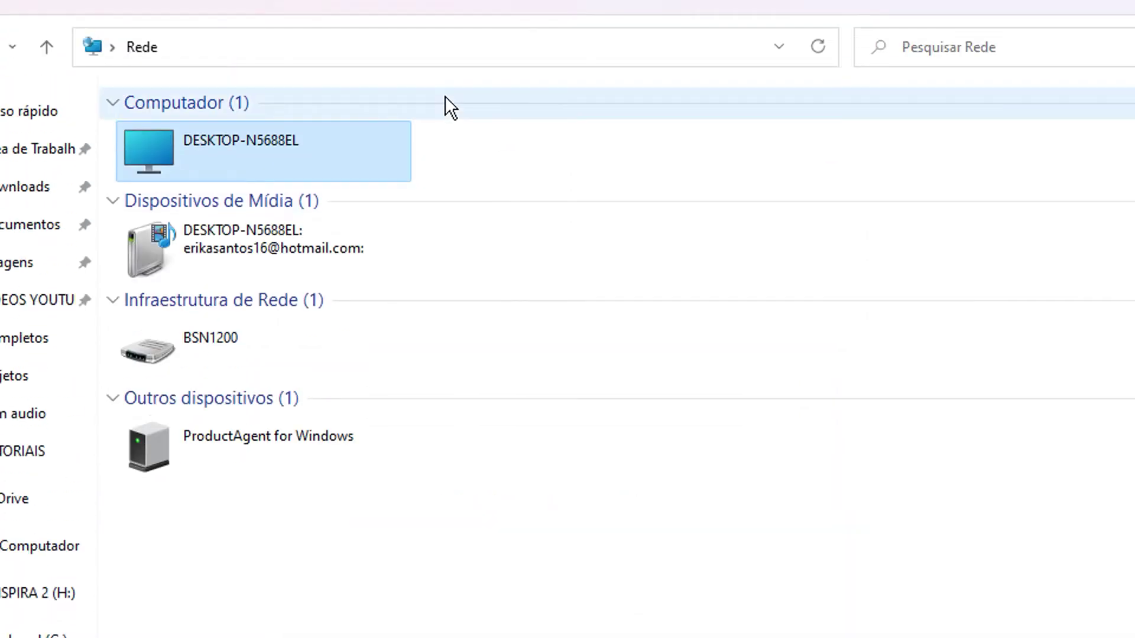
Search Windows for "rede" and reach the Central de Rede e Compartilhamento through the network connections and Rede e Internet.
left_click(190, 612)
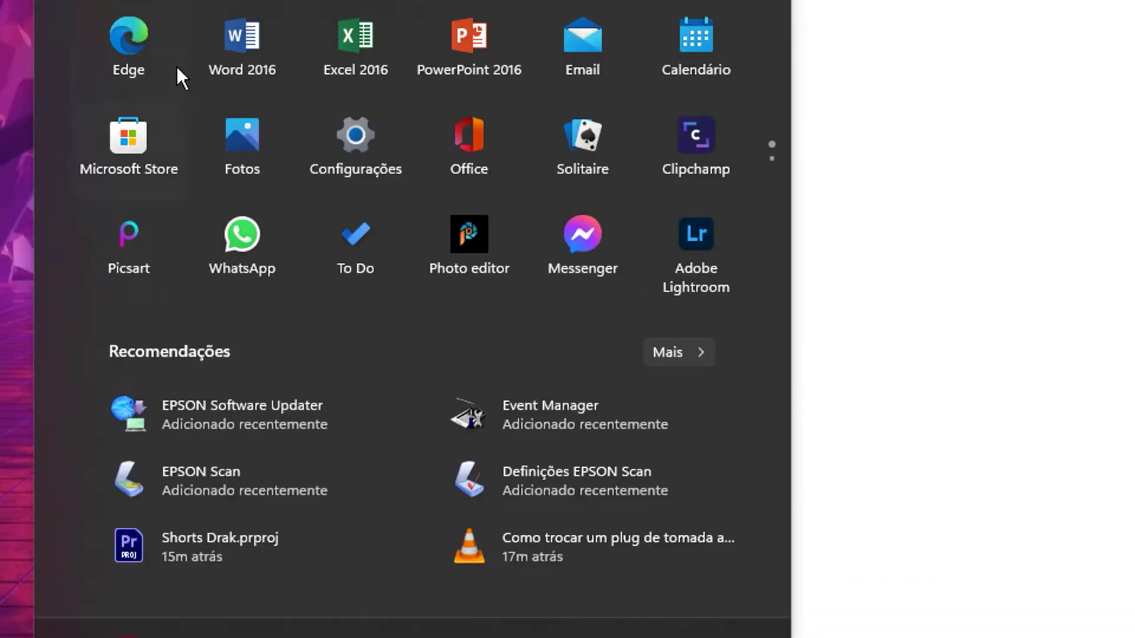
left_click(195, 97)
type("rede")
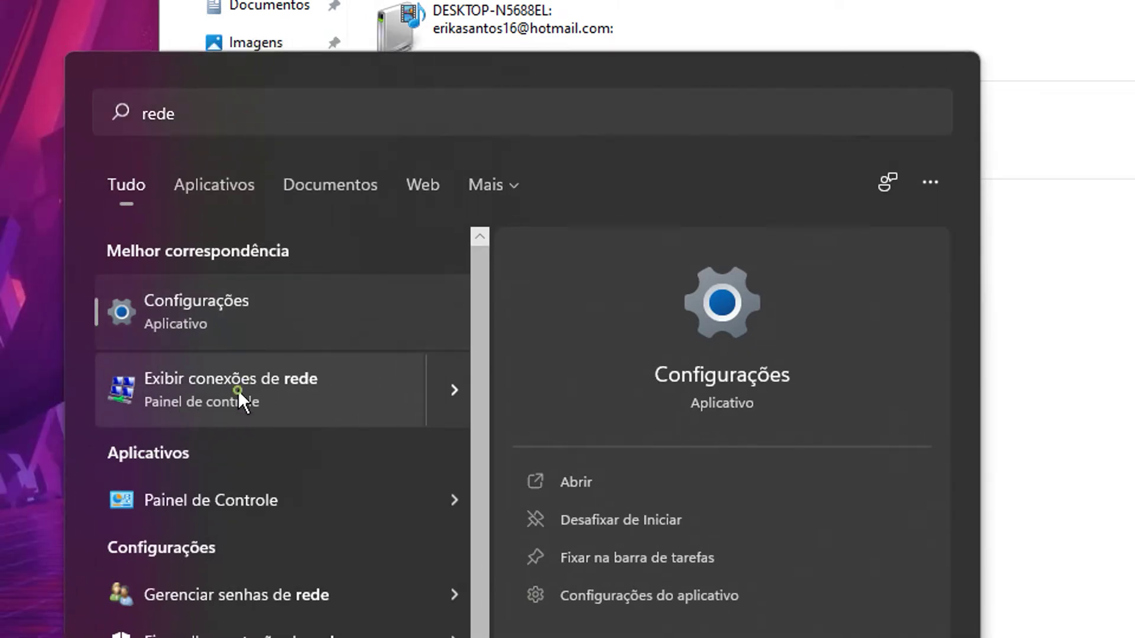
left_click(238, 393)
left_click(505, 96)
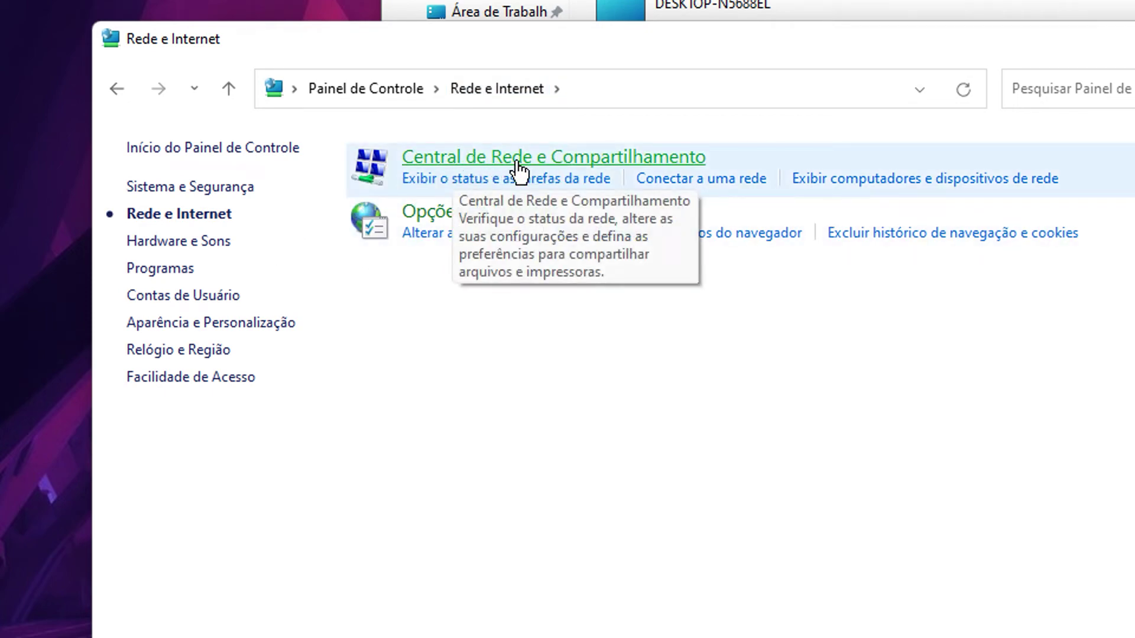
left_click(663, 156)
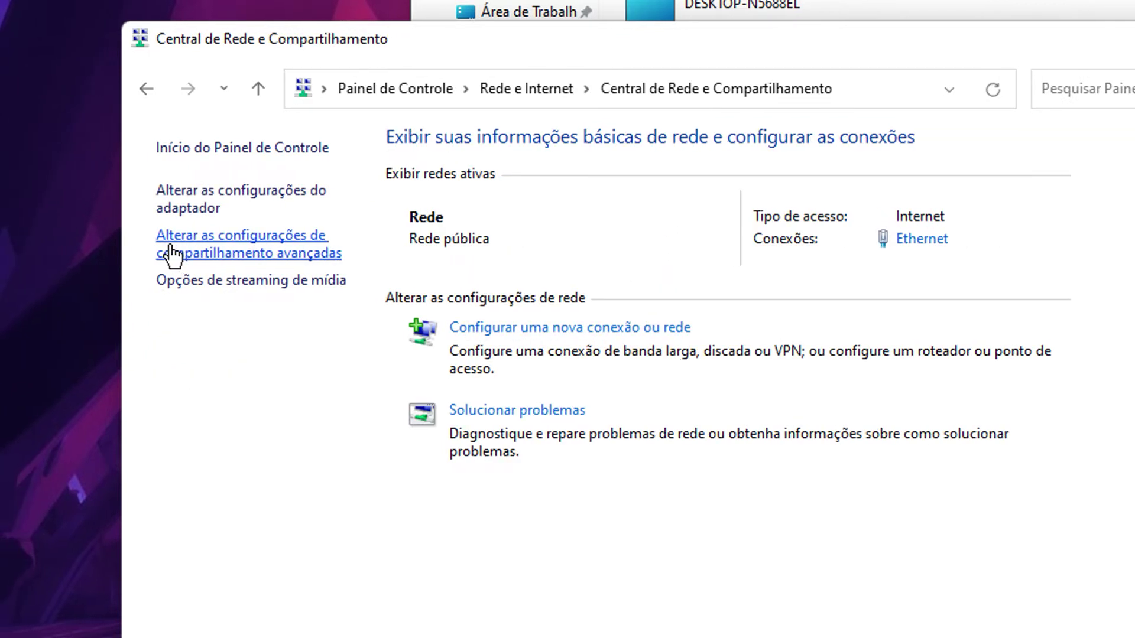
Open the advanced sharing settings and enable file and printer sharing for the Particular network profile.
left_click(220, 249)
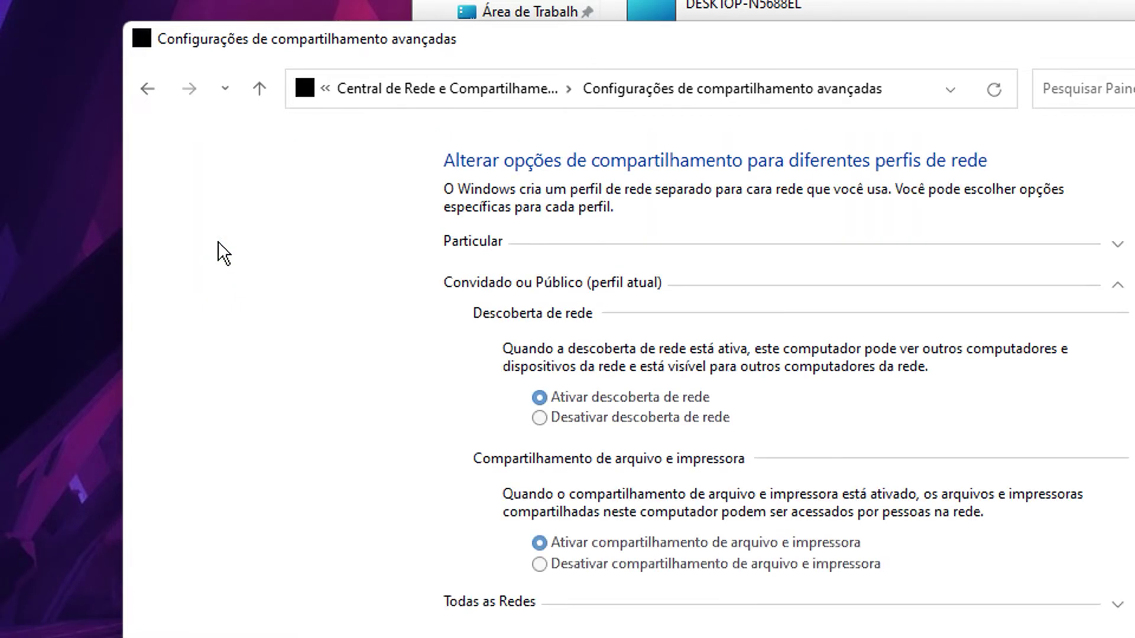
left_click(1117, 247)
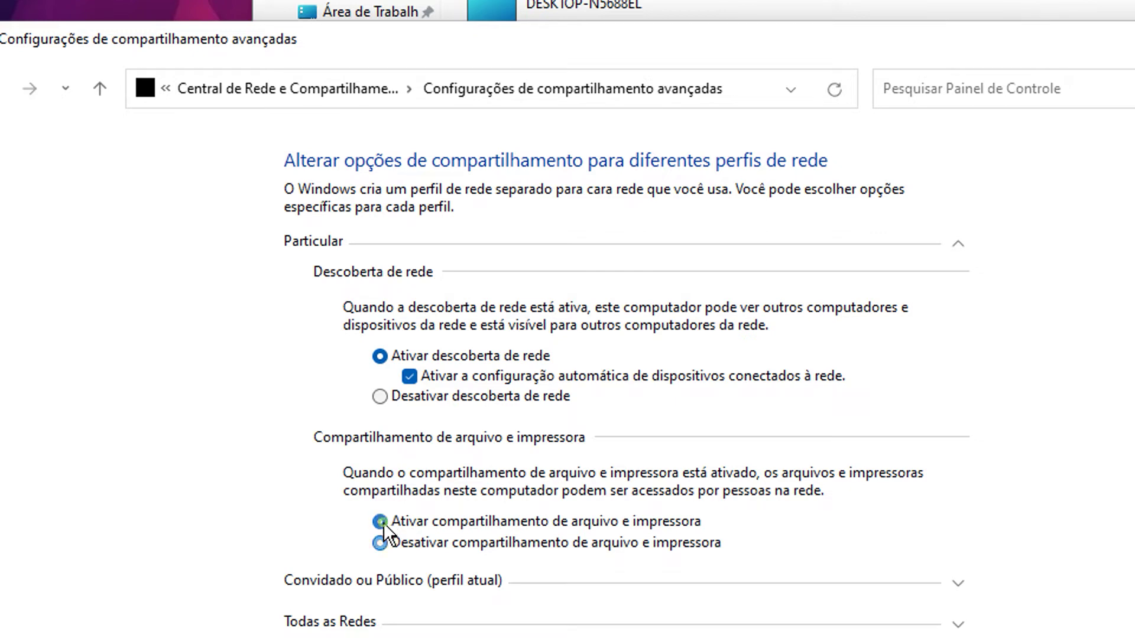
left_click(384, 524)
Enable media streaming for all networks, show devices on Todas as redes, and confirm the streaming options.
left_click(958, 569)
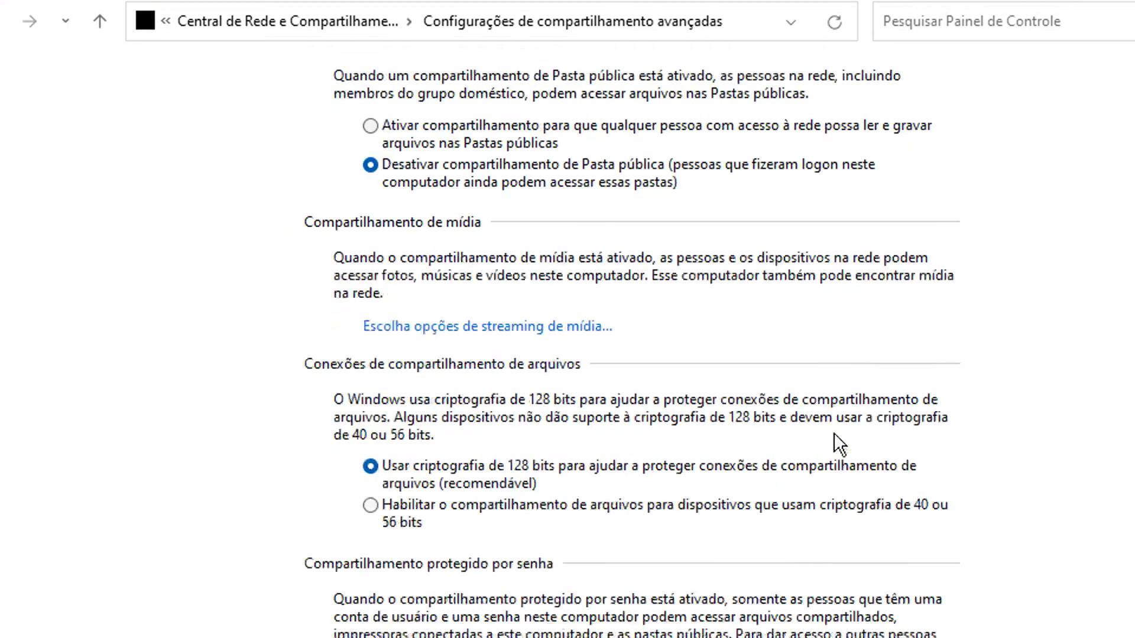
left_click(536, 328)
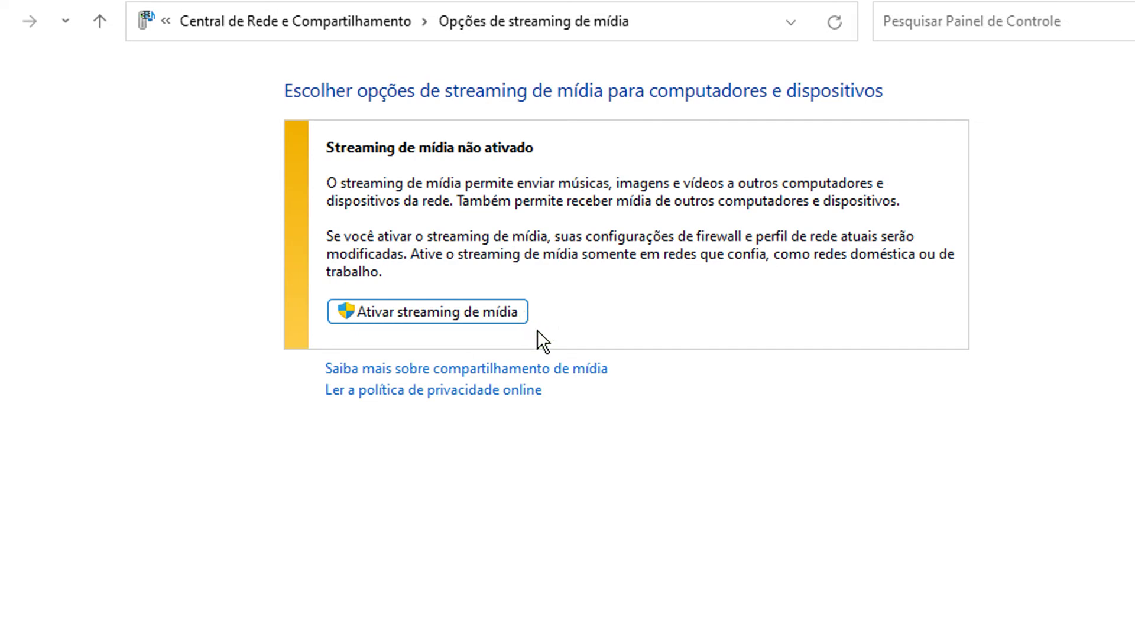
left_click(432, 307)
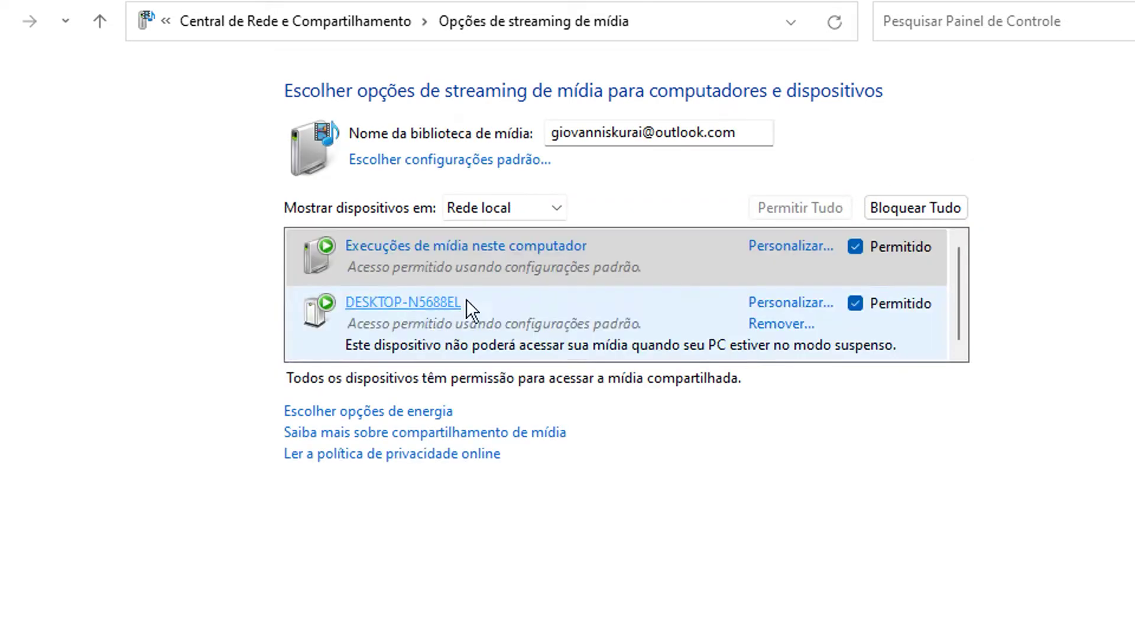
left_click(526, 204)
left_click(509, 226)
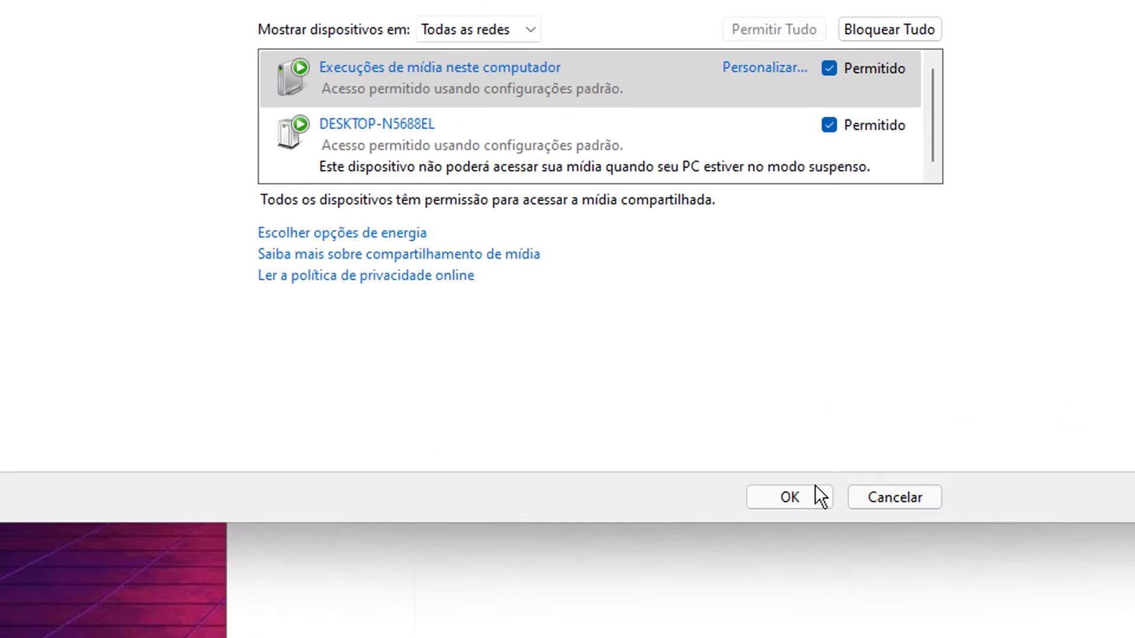
left_click(813, 495)
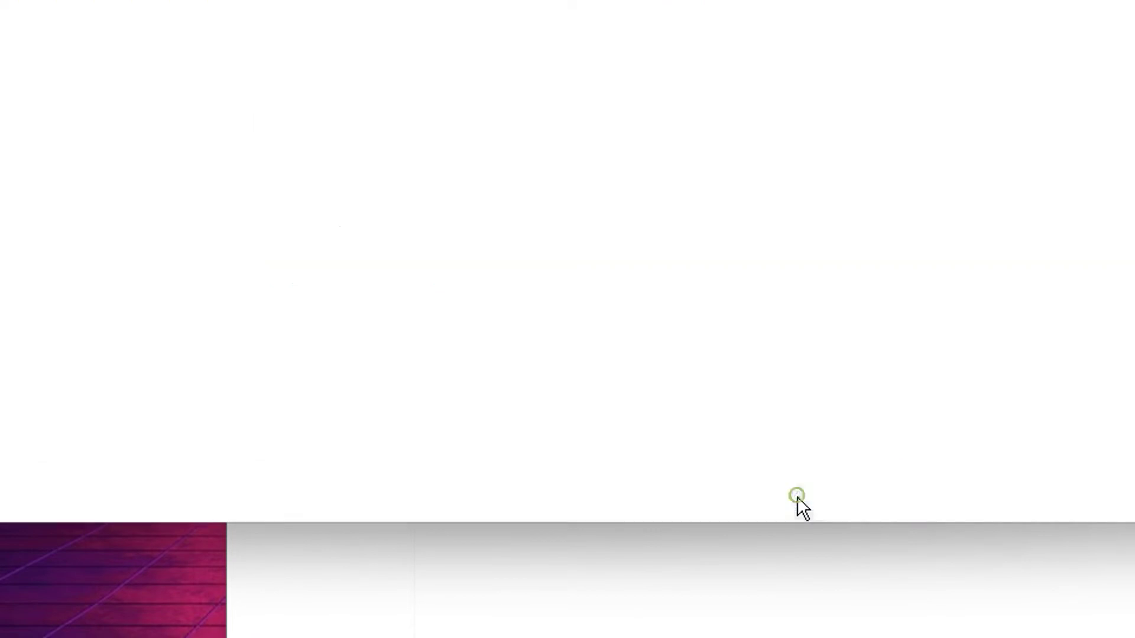
Disable password-protected sharing under Todas as Redes in the advanced sharing settings and save the changes.
left_click(452, 277)
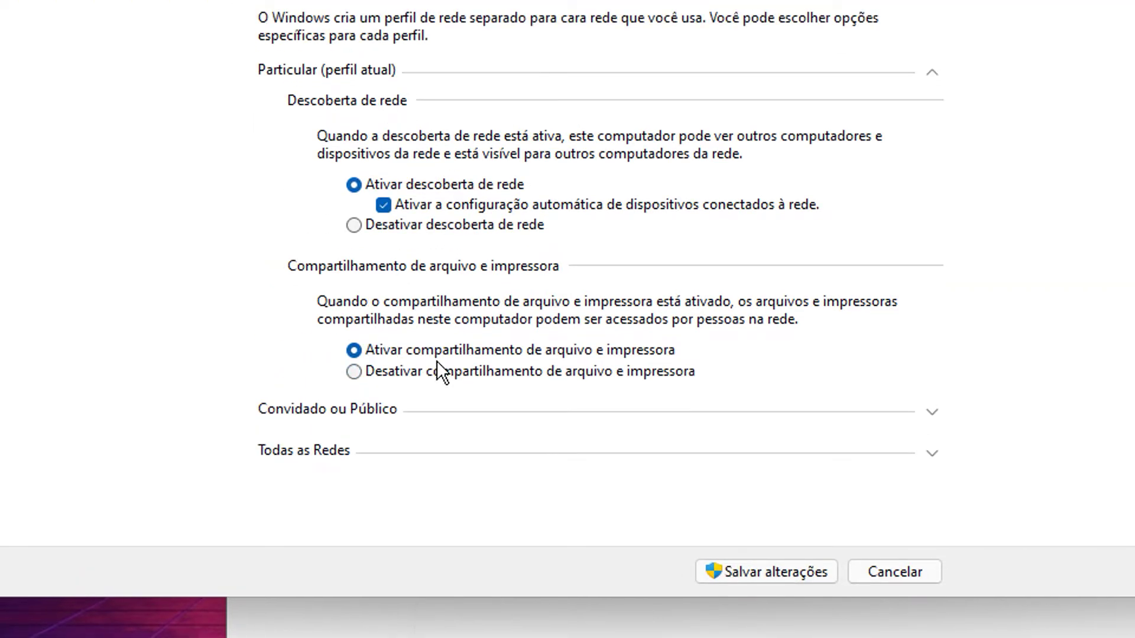
left_click(920, 414)
left_click(925, 440)
scroll(882, 441, "down", 5)
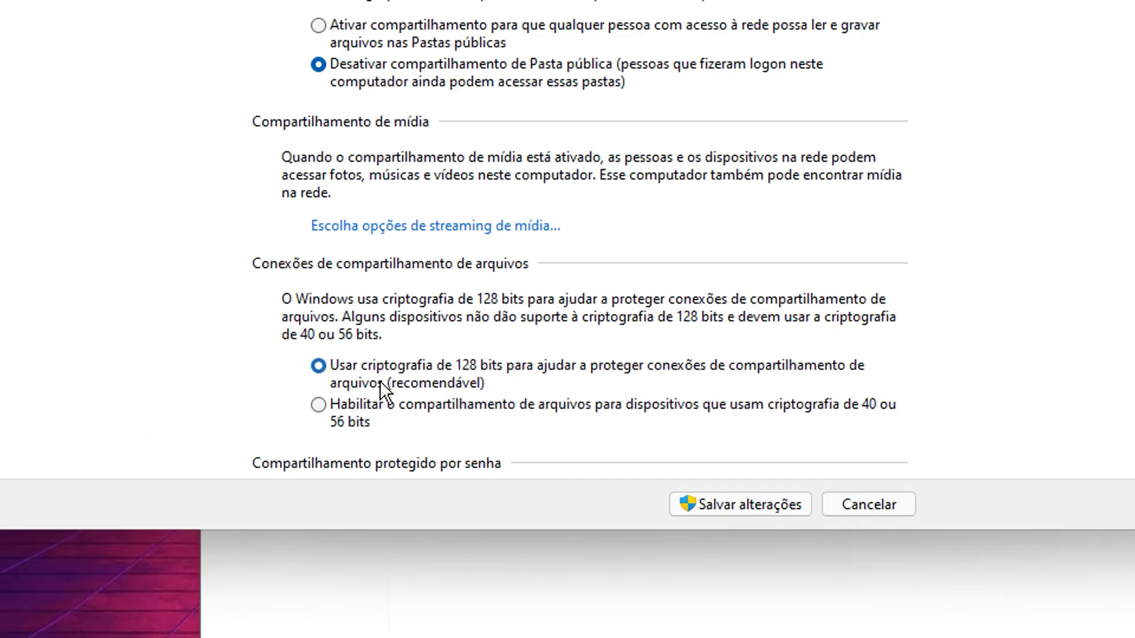
scroll(444, 444, "down", 3)
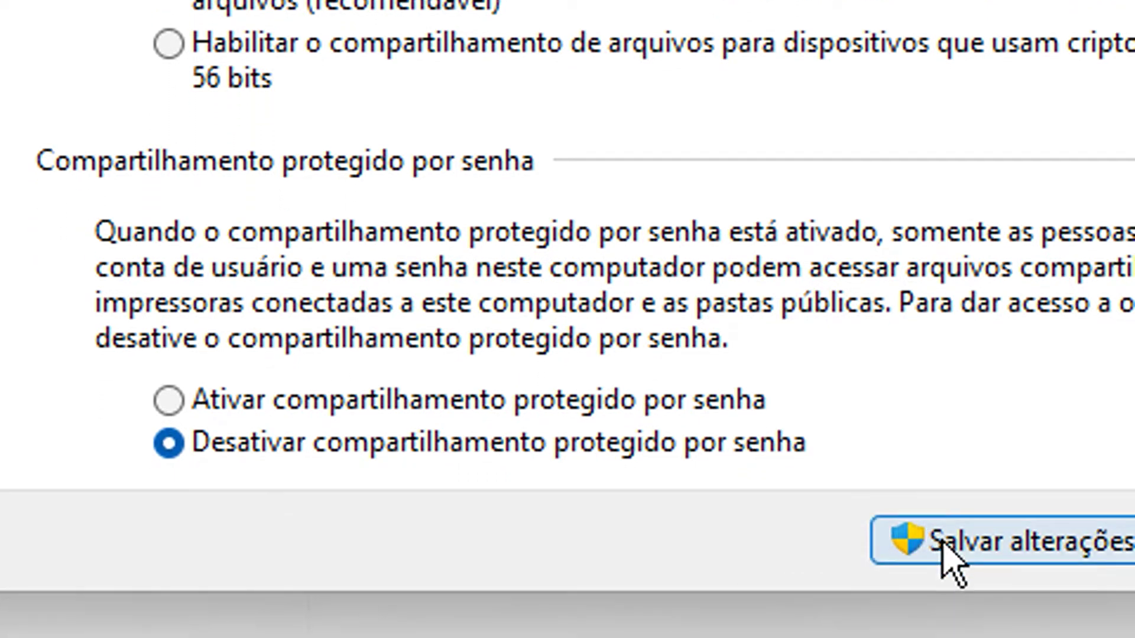
left_click(944, 548)
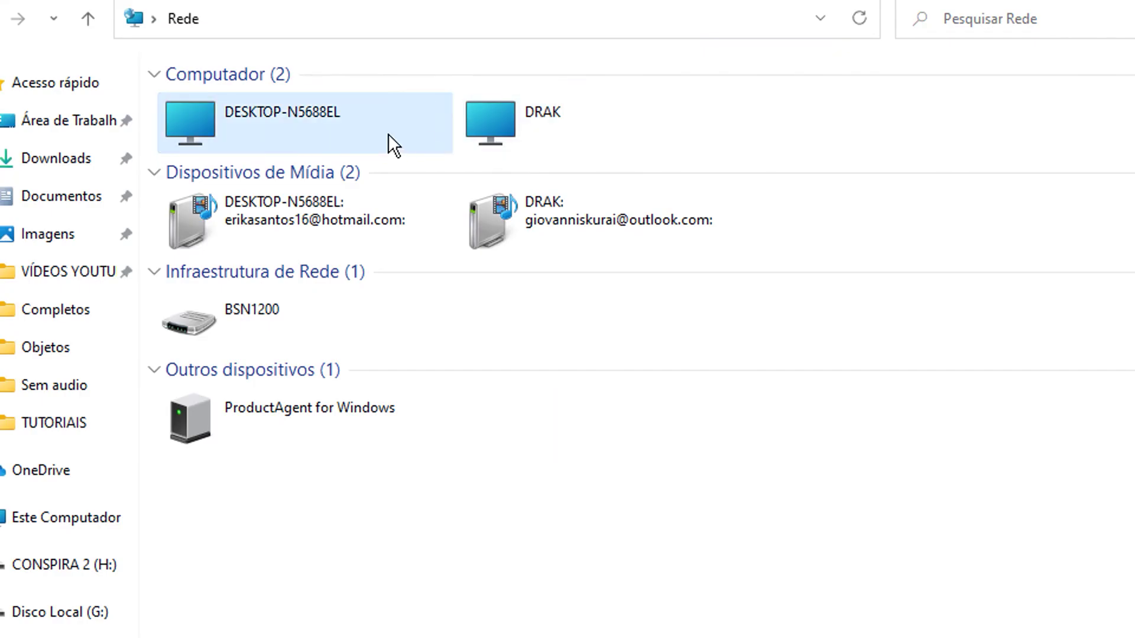
Test access to the DESKTOP-N5688EL computer, cancelling the credentials request and retrying to view its shared folders, and return to the Rede list.
double_click(323, 131)
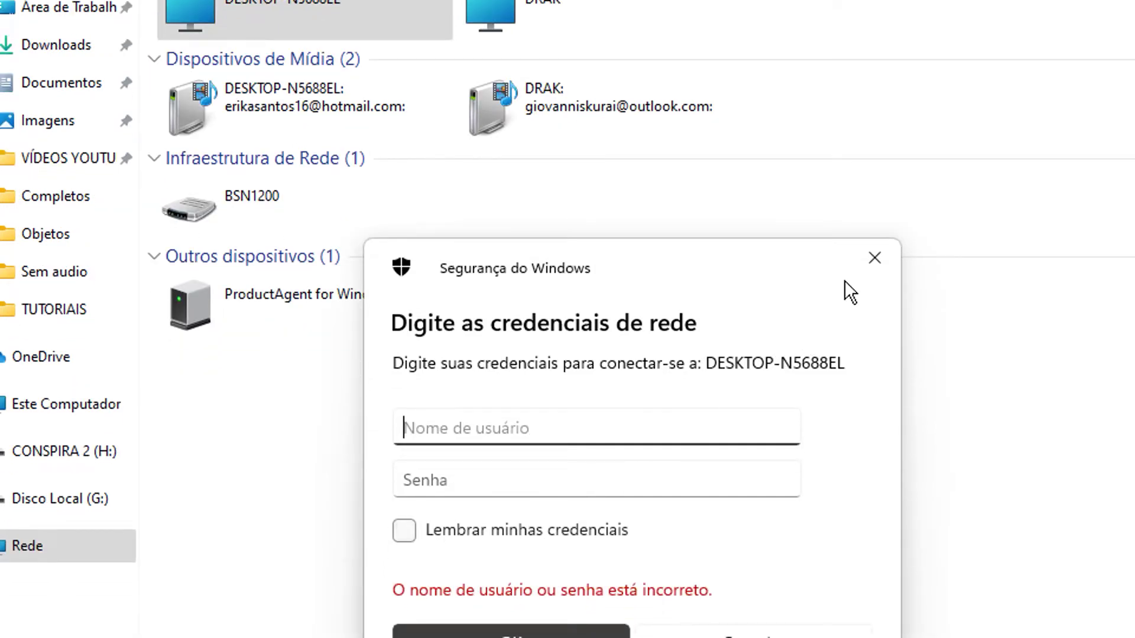
left_click(873, 254)
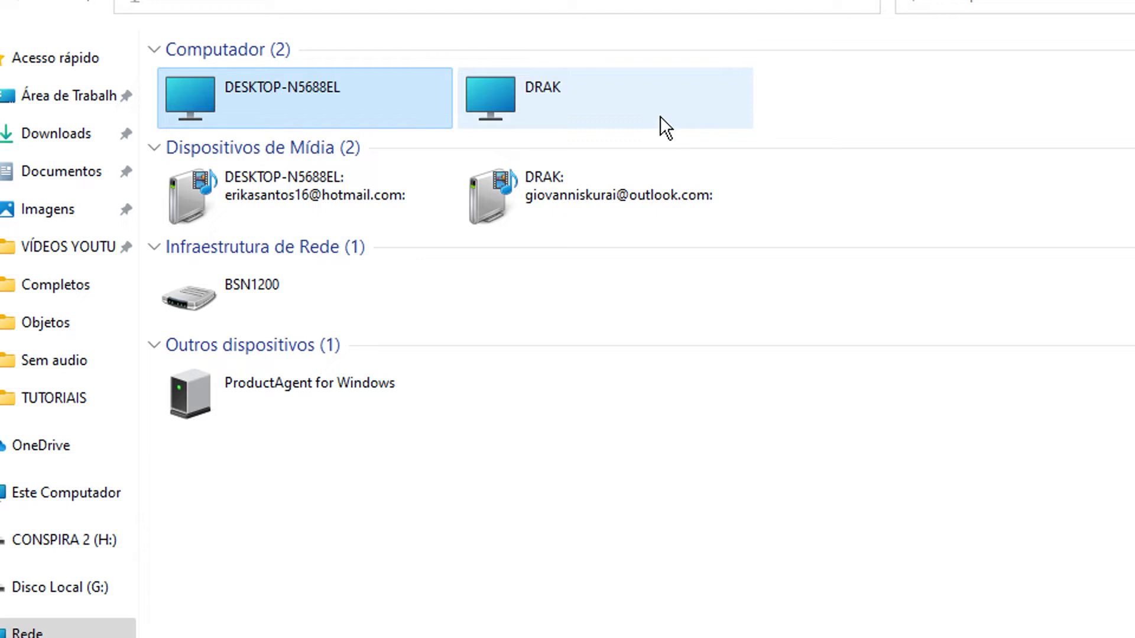
double_click(213, 121)
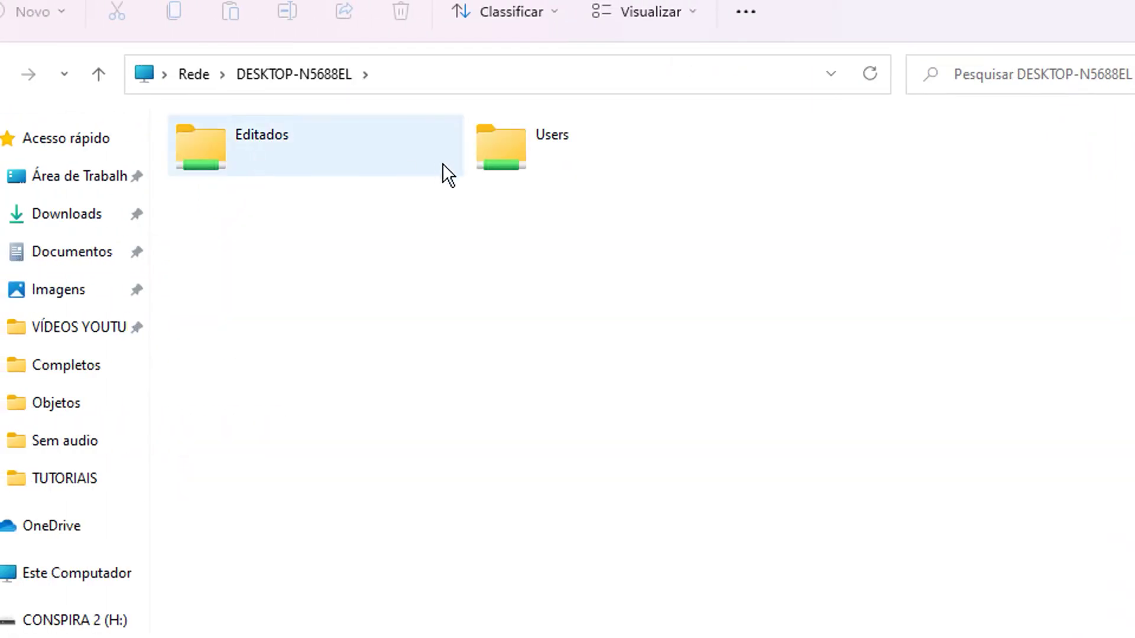
left_click(197, 74)
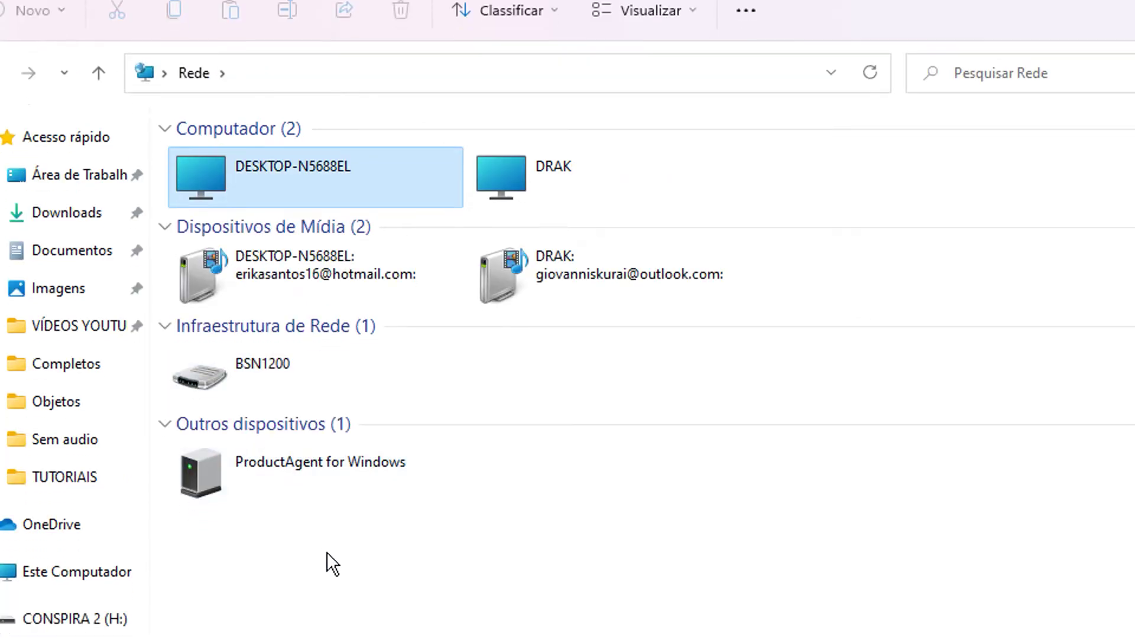
Search Windows for "serviços" and open the Serviços application.
left_click(189, 608)
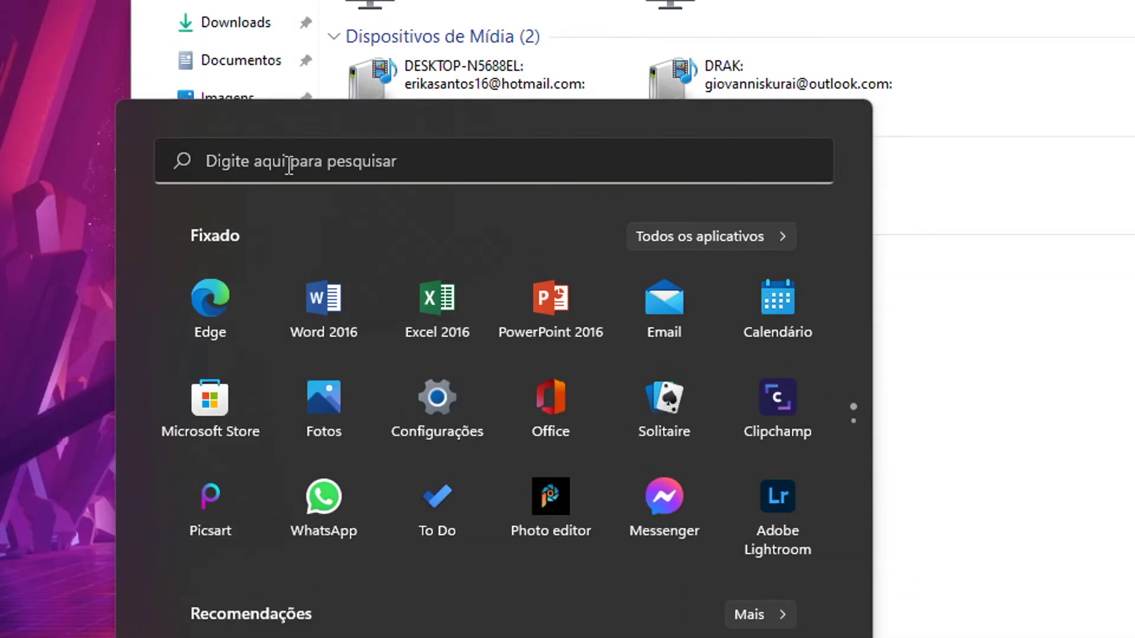
left_click(288, 161)
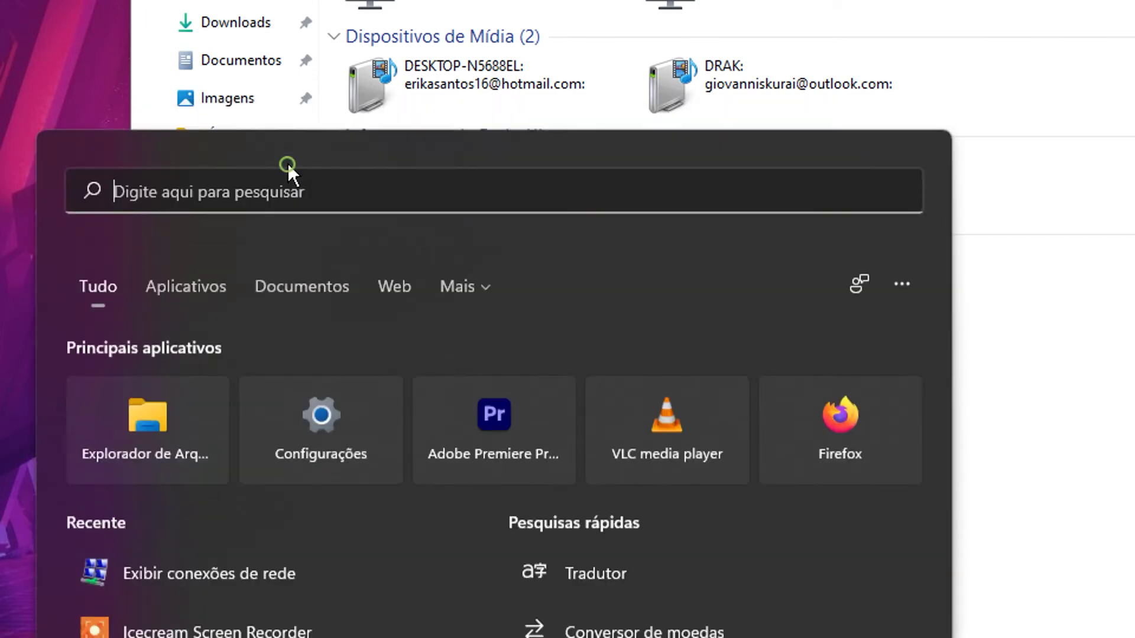
type("serviços")
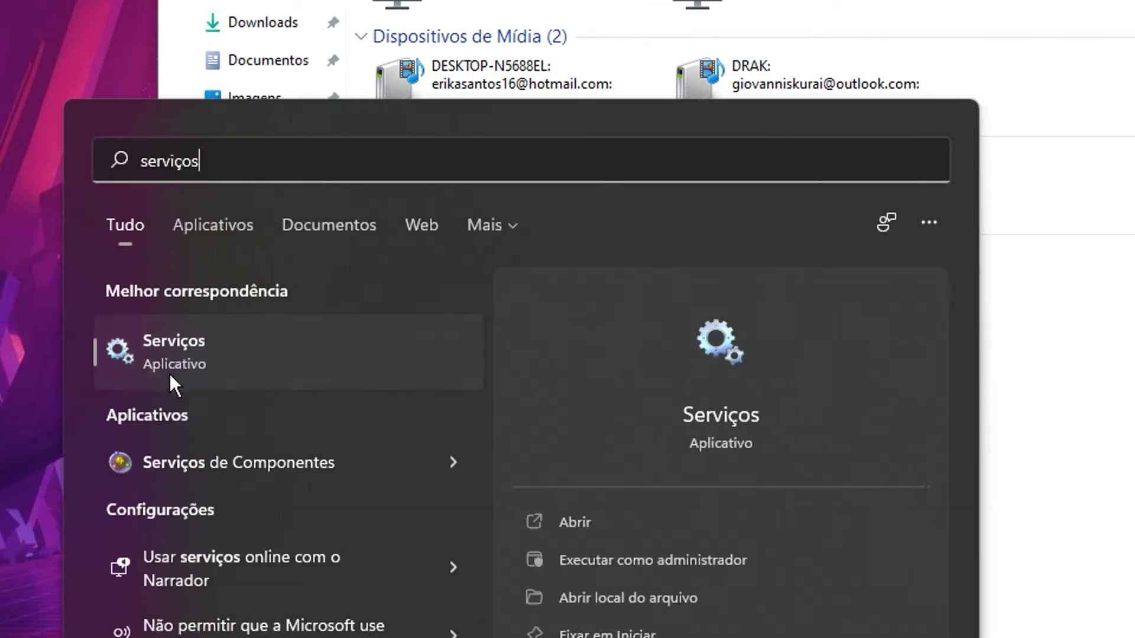
left_click(142, 370)
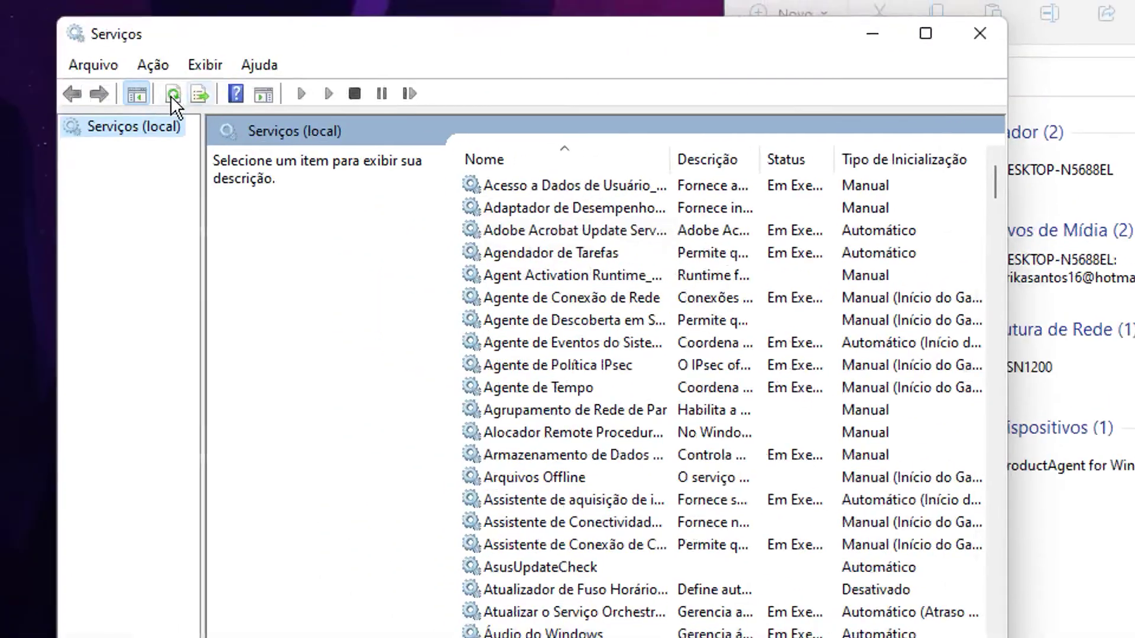
Set the startup type of the Publicação de Recursos de Descoberta de Função service to Automático and apply the change.
scroll(600, 464, "down", 20)
left_click(592, 468)
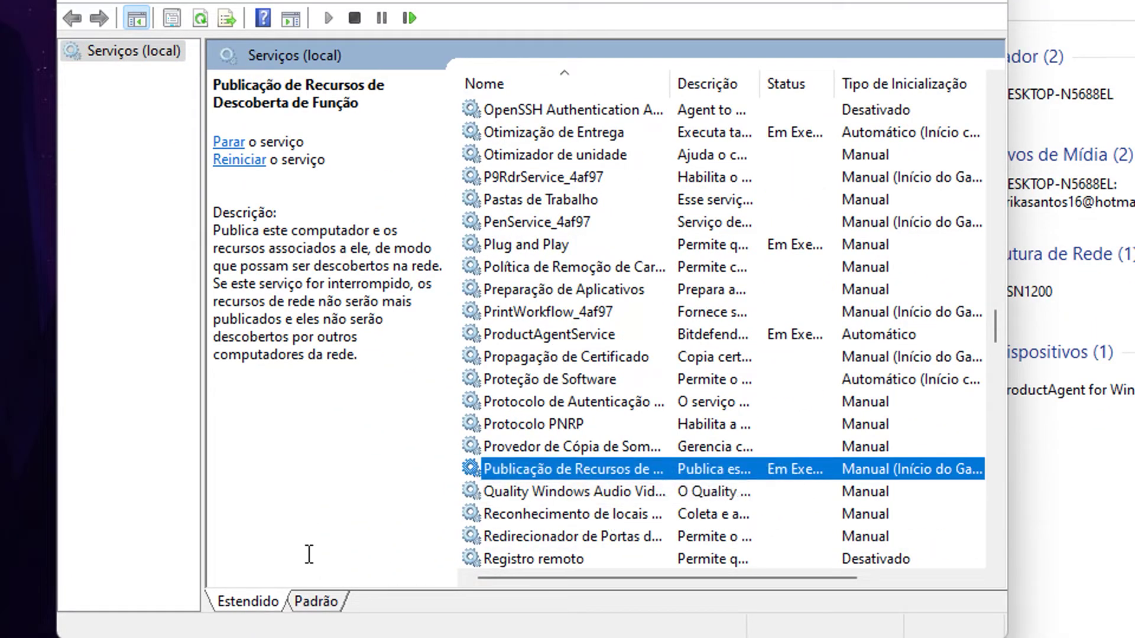
left_click(364, 526)
left_click(542, 428)
right_click(543, 428)
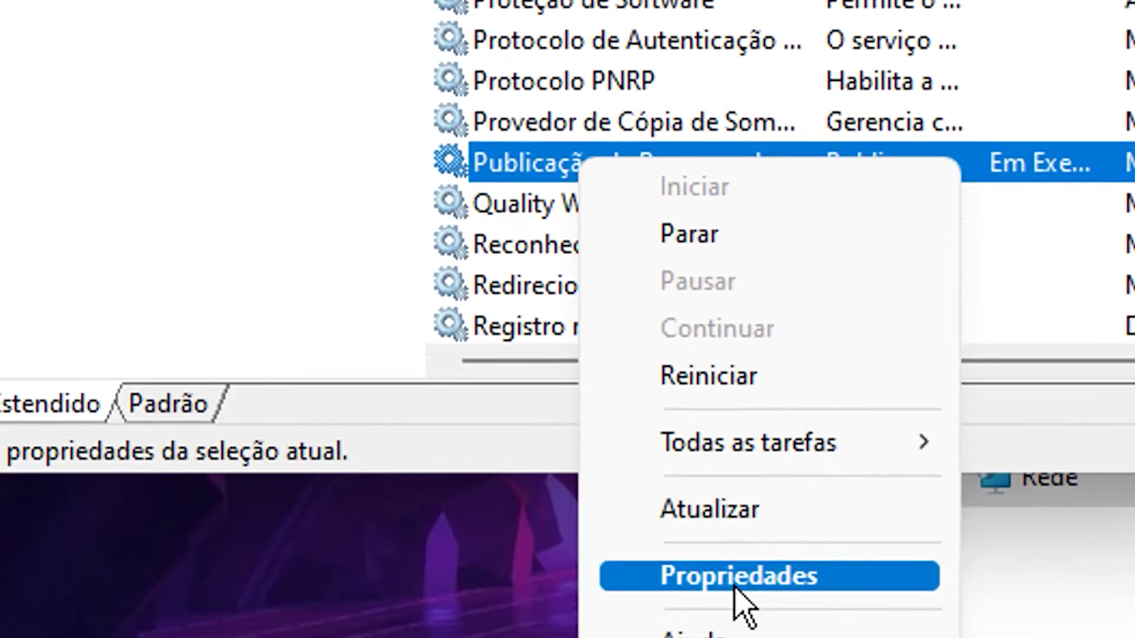
left_click(736, 585)
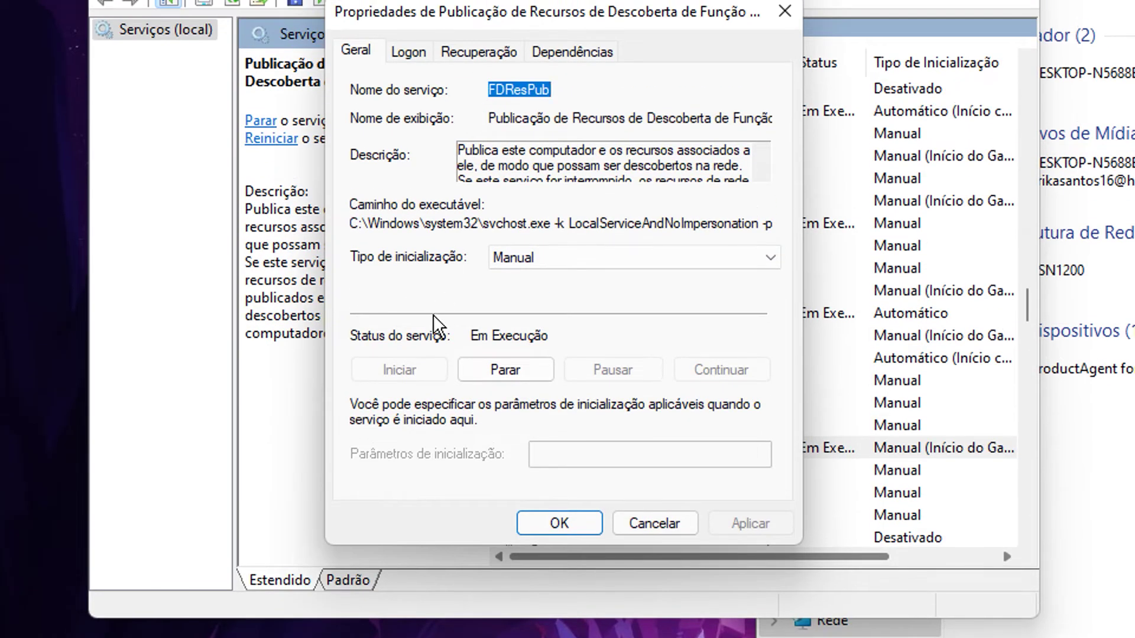
left_click(496, 264)
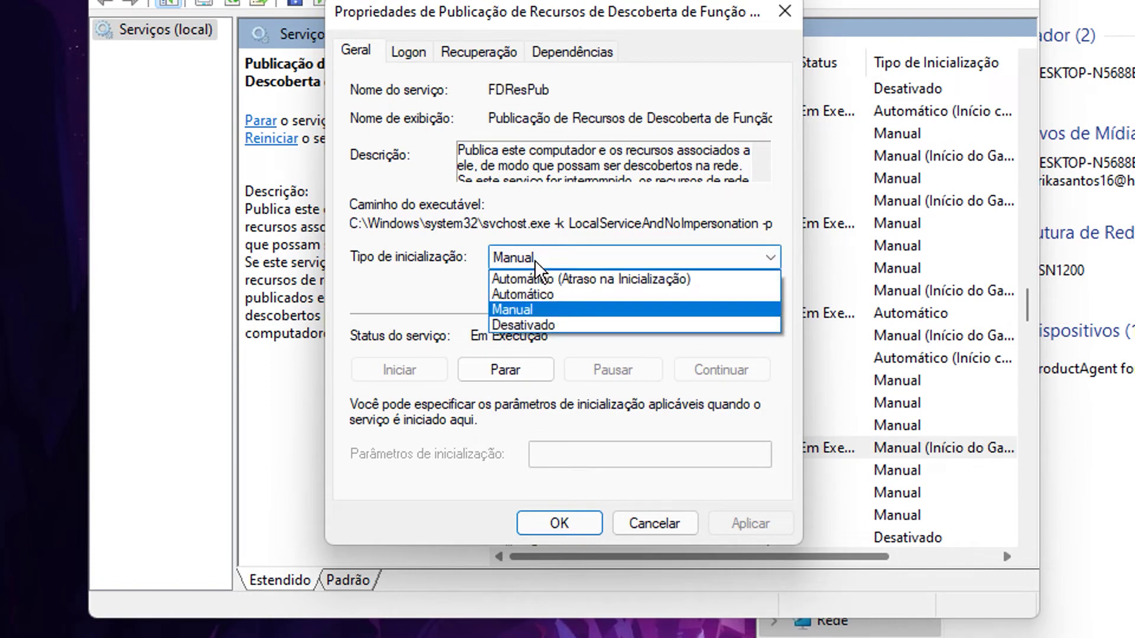
left_click(560, 296)
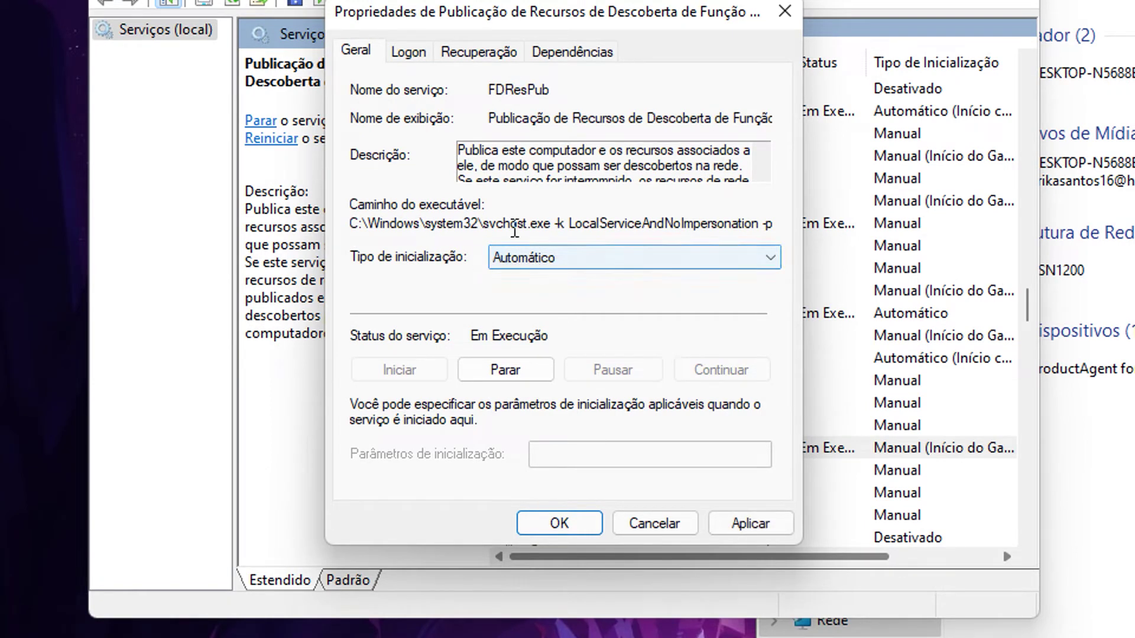
left_click(746, 523)
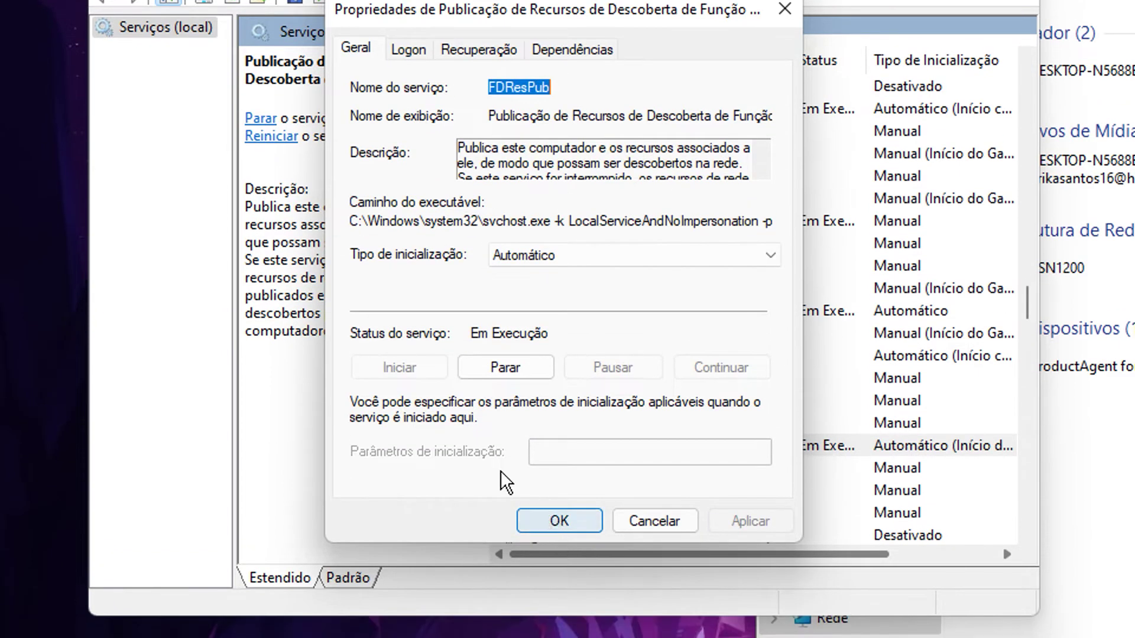
left_click(581, 508)
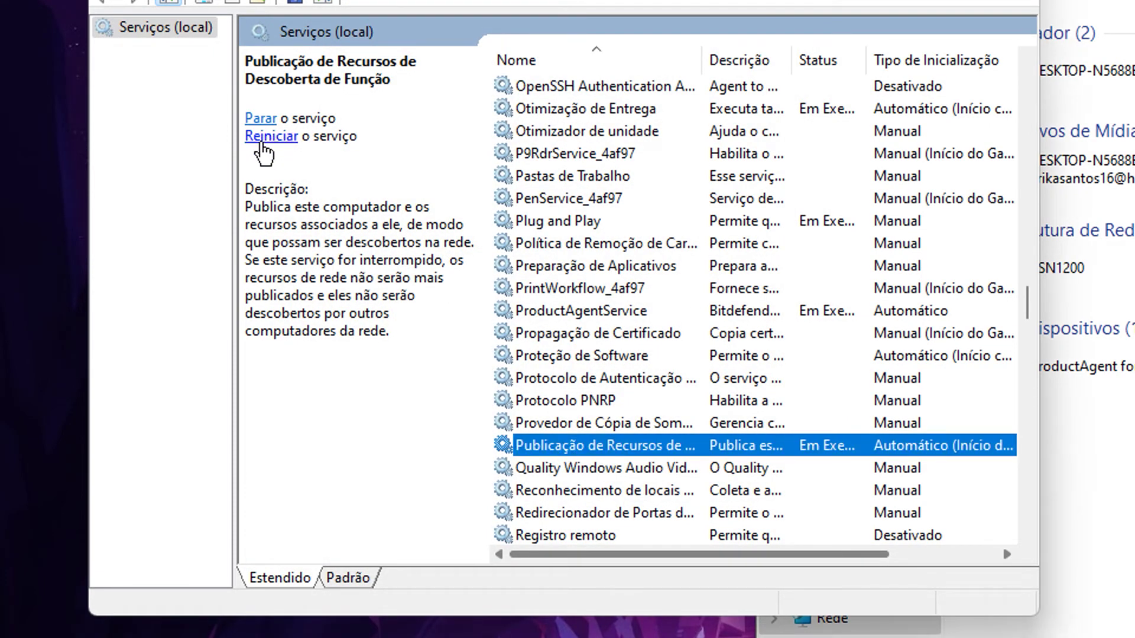
Restart the Publicação de Recursos de Descoberta de Função service and close Serviços.
left_click(290, 142)
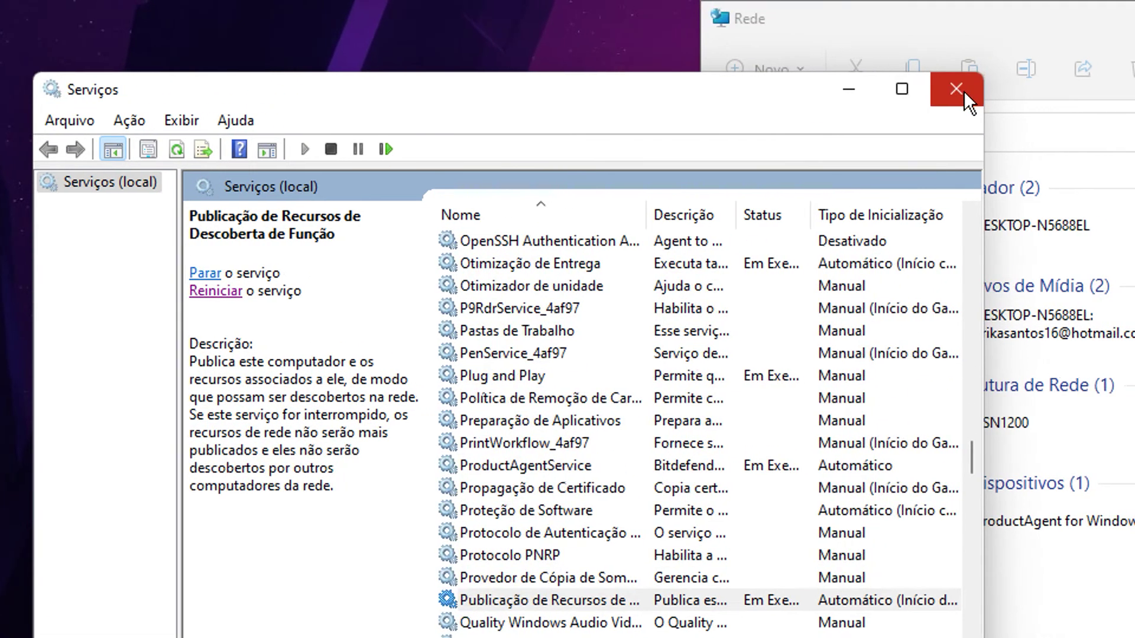
left_click(963, 90)
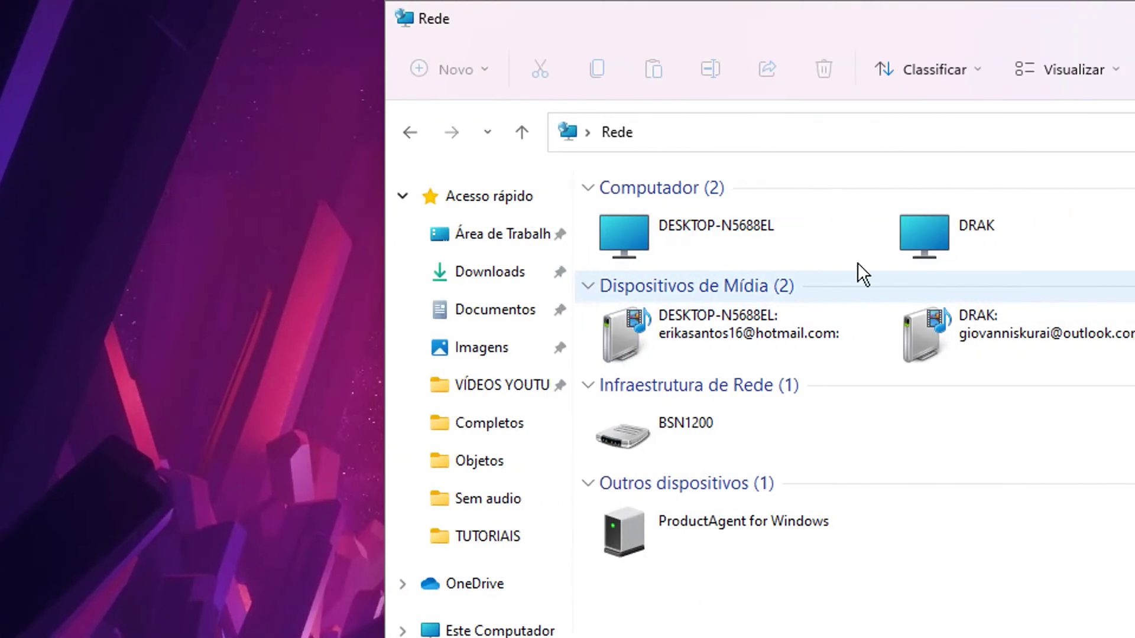
Check access to the DRAK and DESKTOP-N5688EL computers by opening each in turn from the Rede list and viewing its shared folders.
double_click(1066, 244)
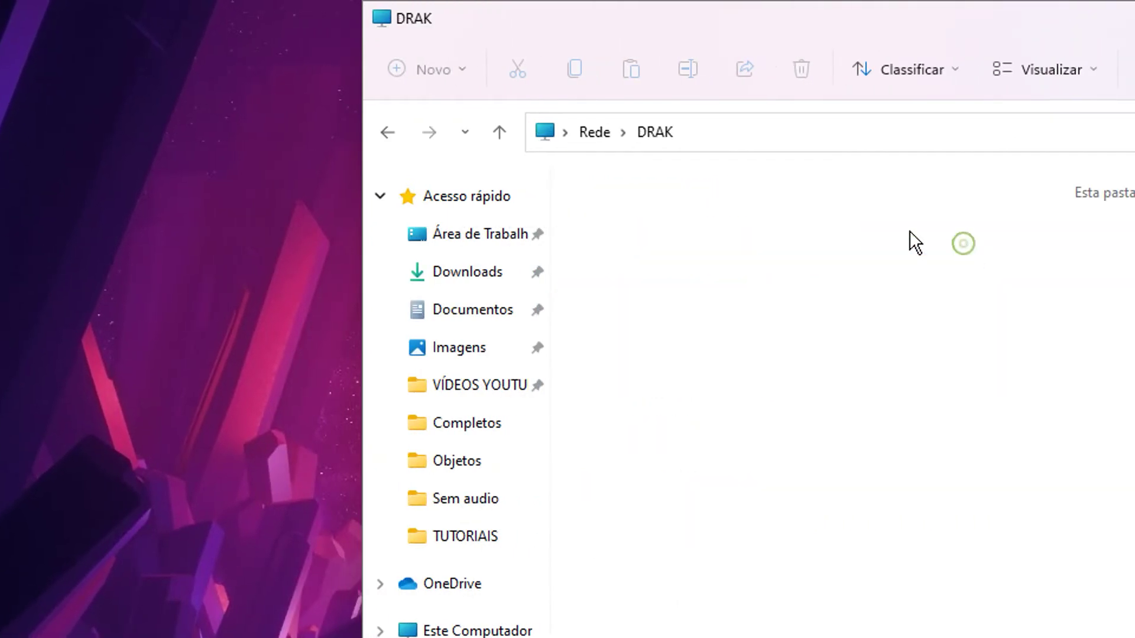
left_click(606, 137)
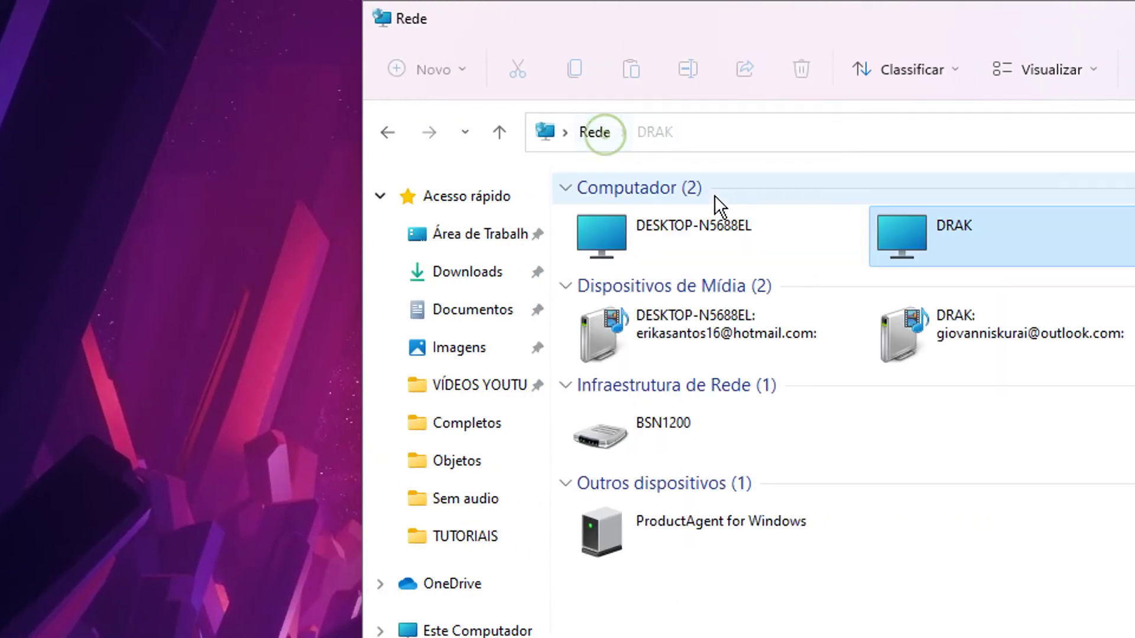
double_click(713, 232)
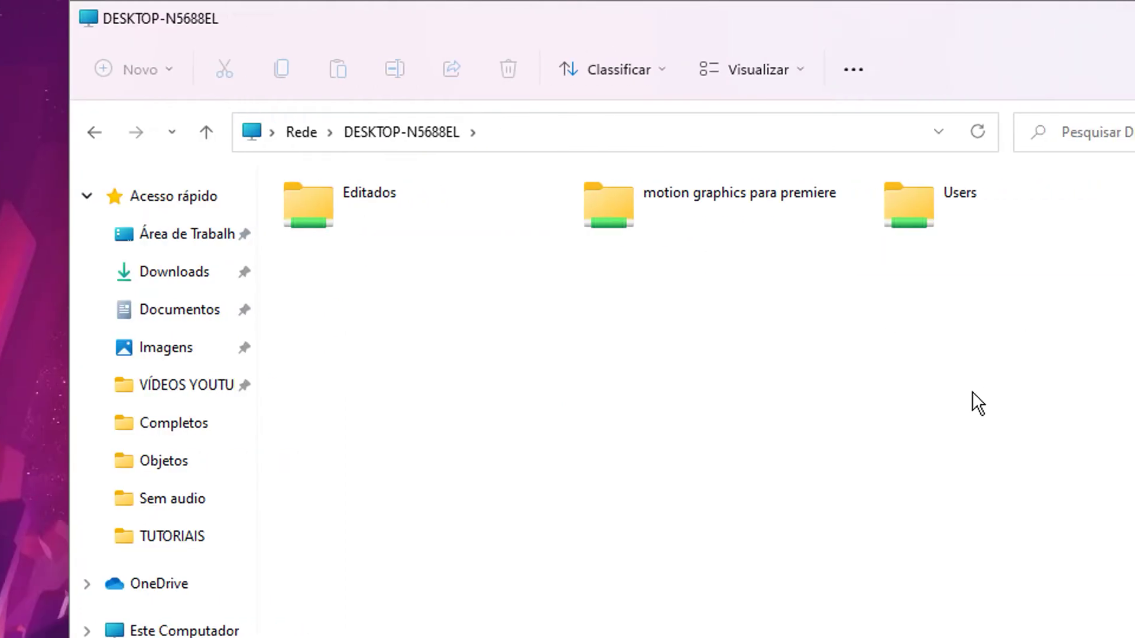
left_click(306, 132)
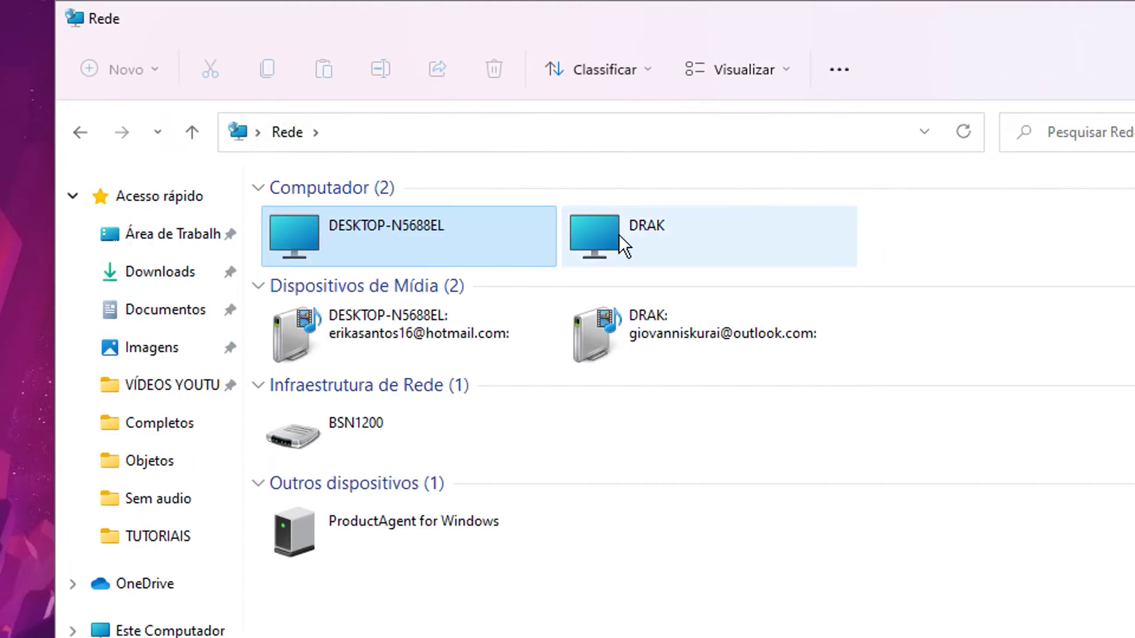
double_click(435, 242)
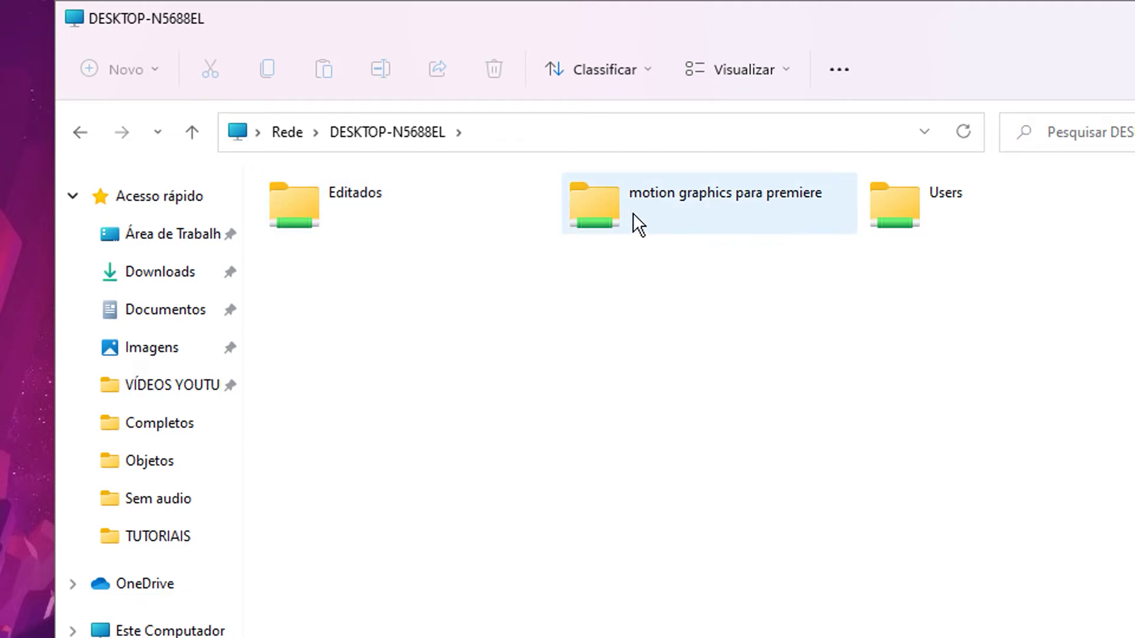
left_click(294, 138)
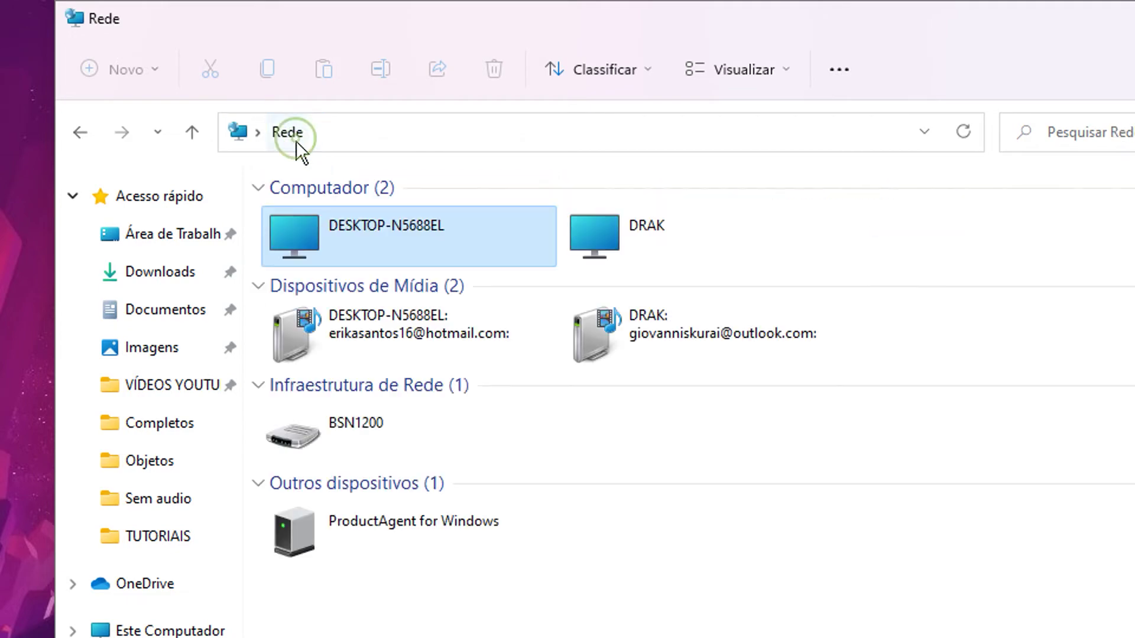
double_click(656, 244)
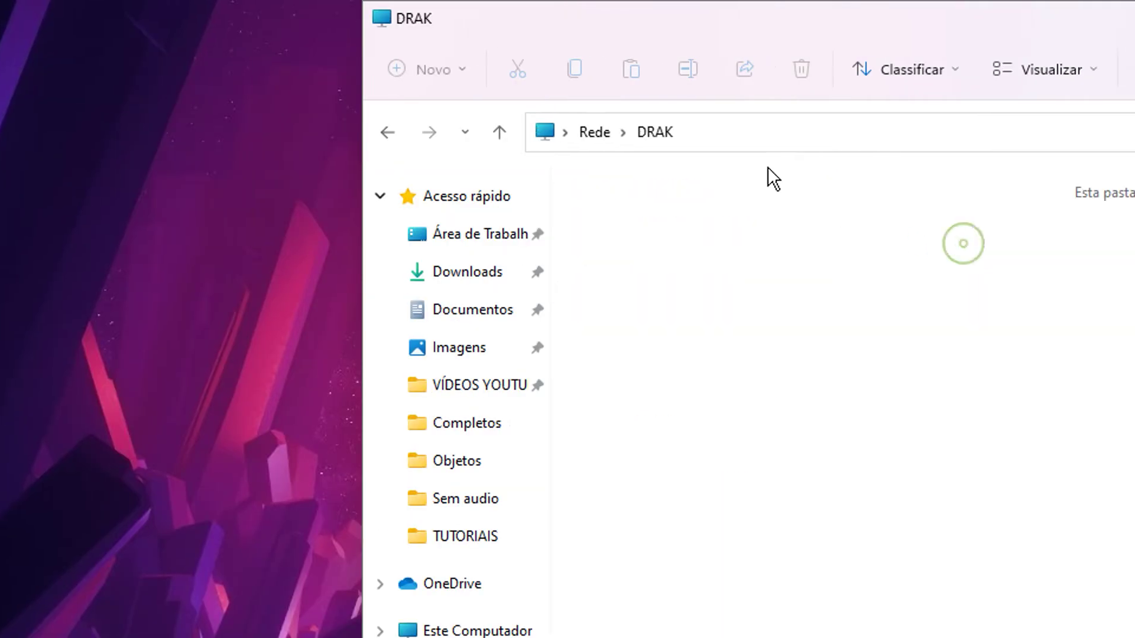
left_click(603, 134)
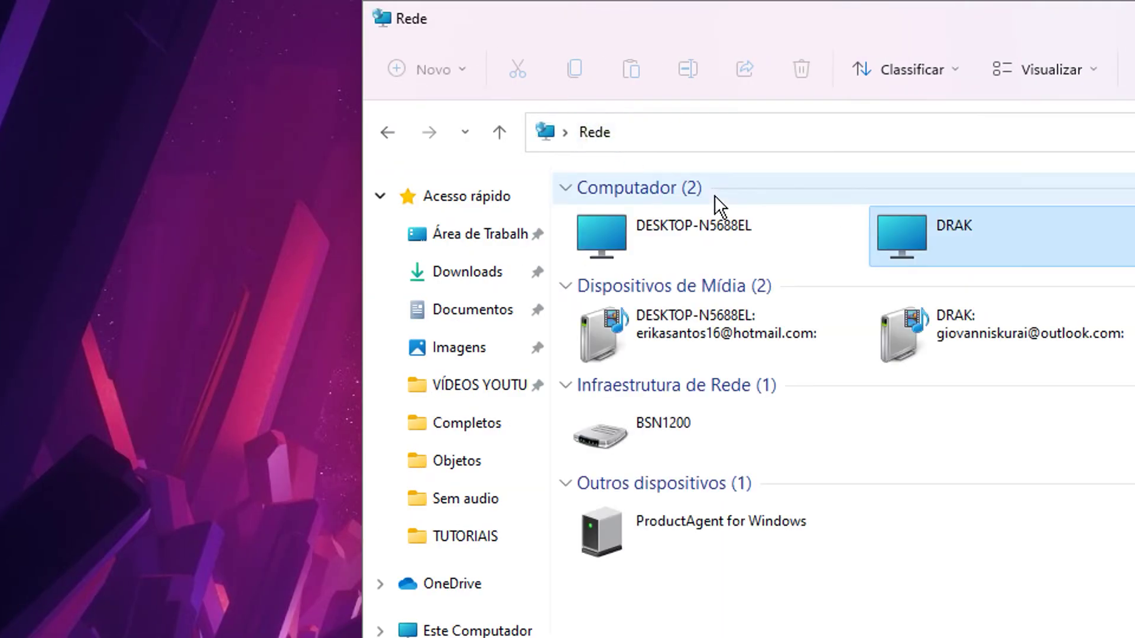
double_click(714, 232)
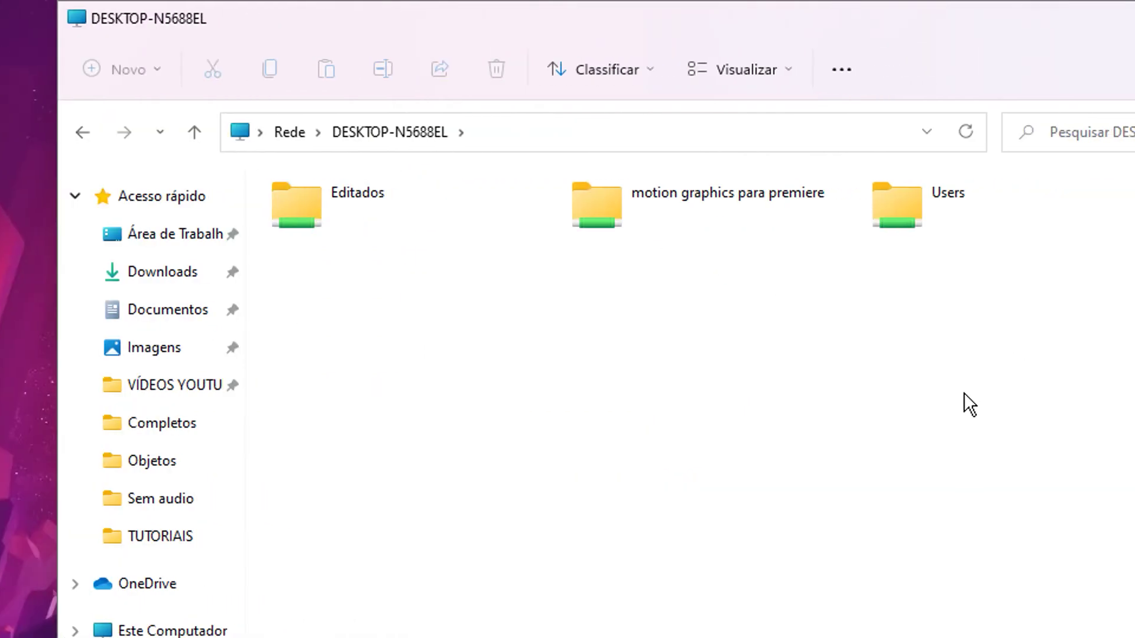
left_click(291, 133)
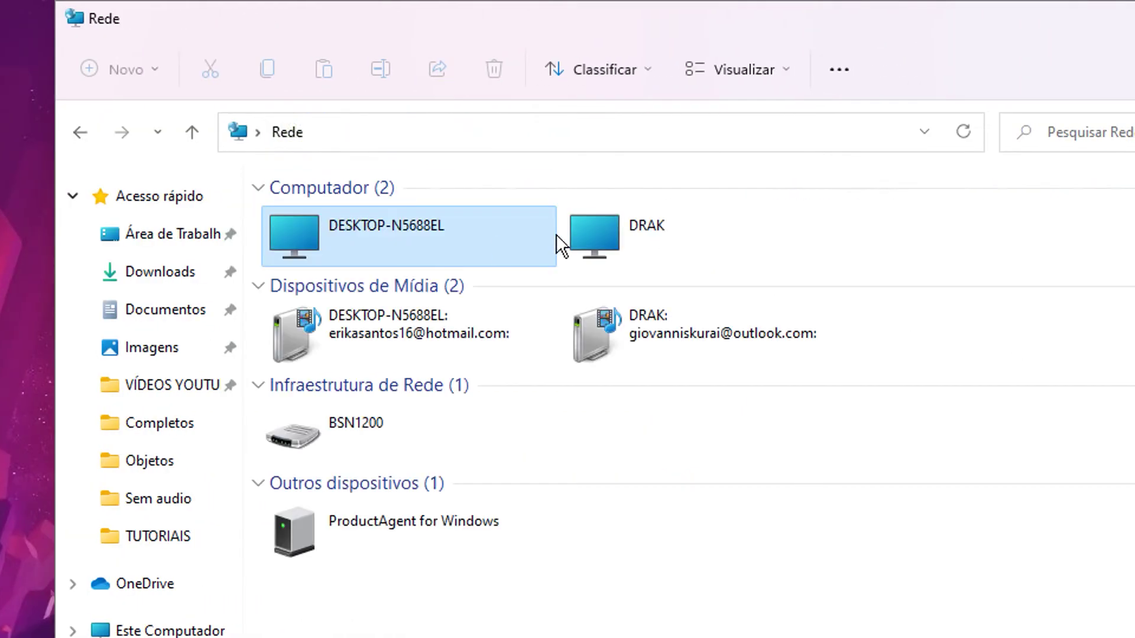
double_click(434, 243)
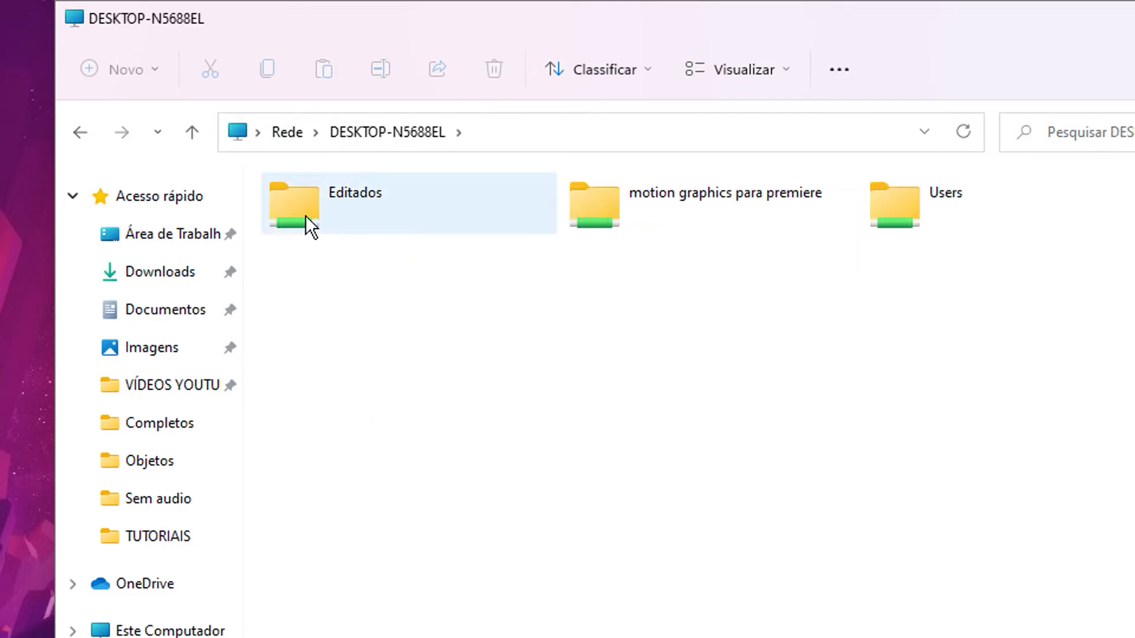
left_click(296, 139)
double_click(659, 254)
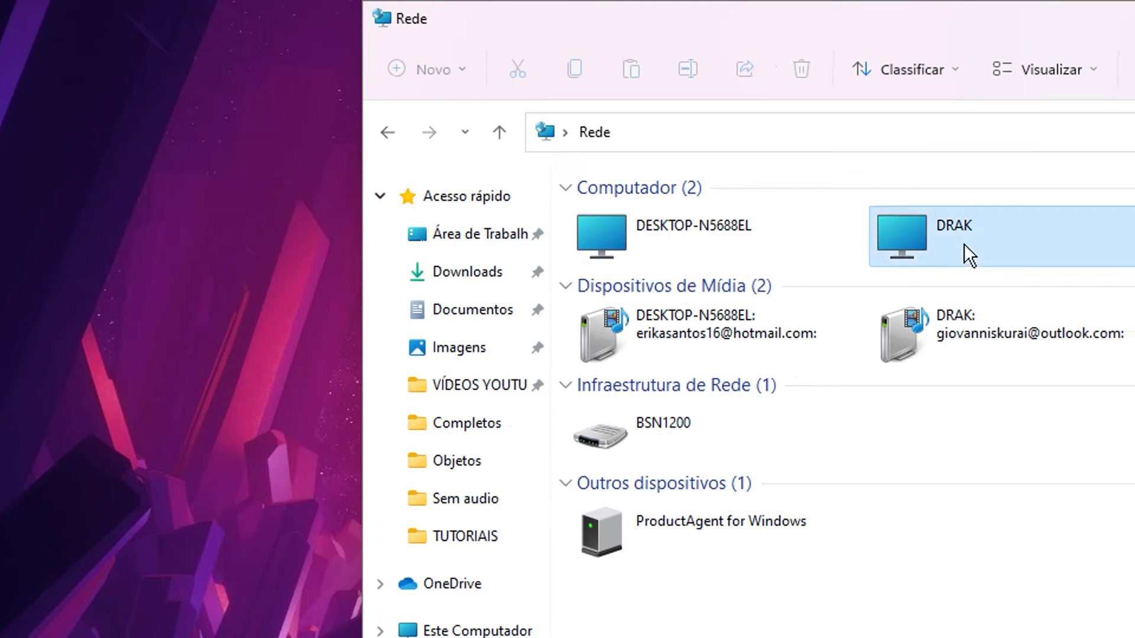
left_click(603, 132)
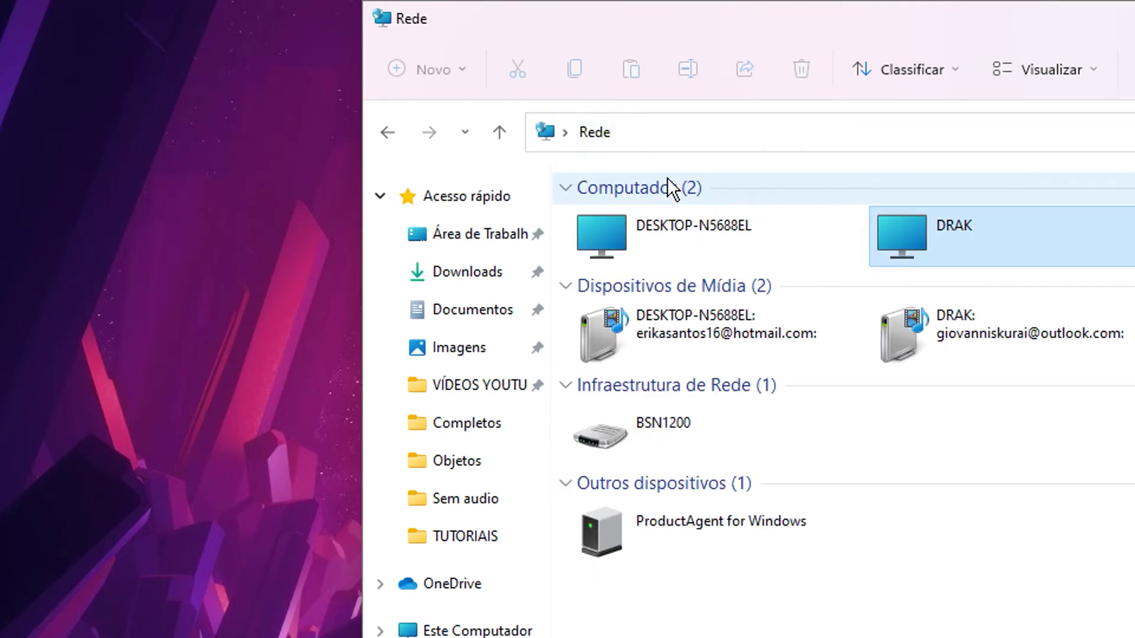
double_click(714, 232)
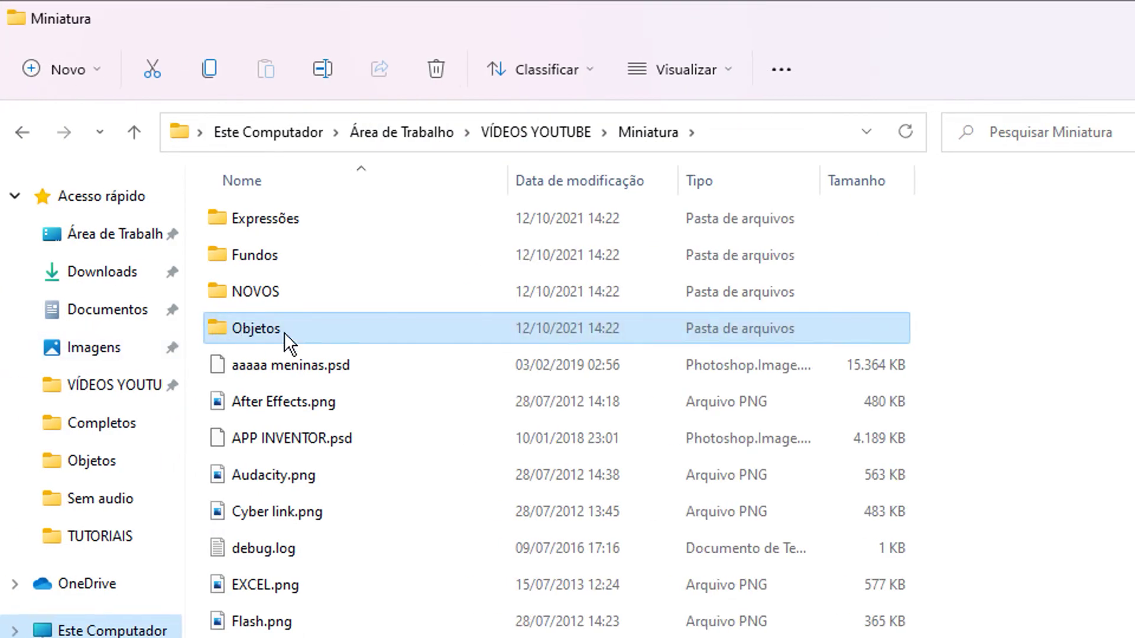
Open the network sharing settings of the Objetos folder inside Miniatura from its properties.
mouse_move(302, 325)
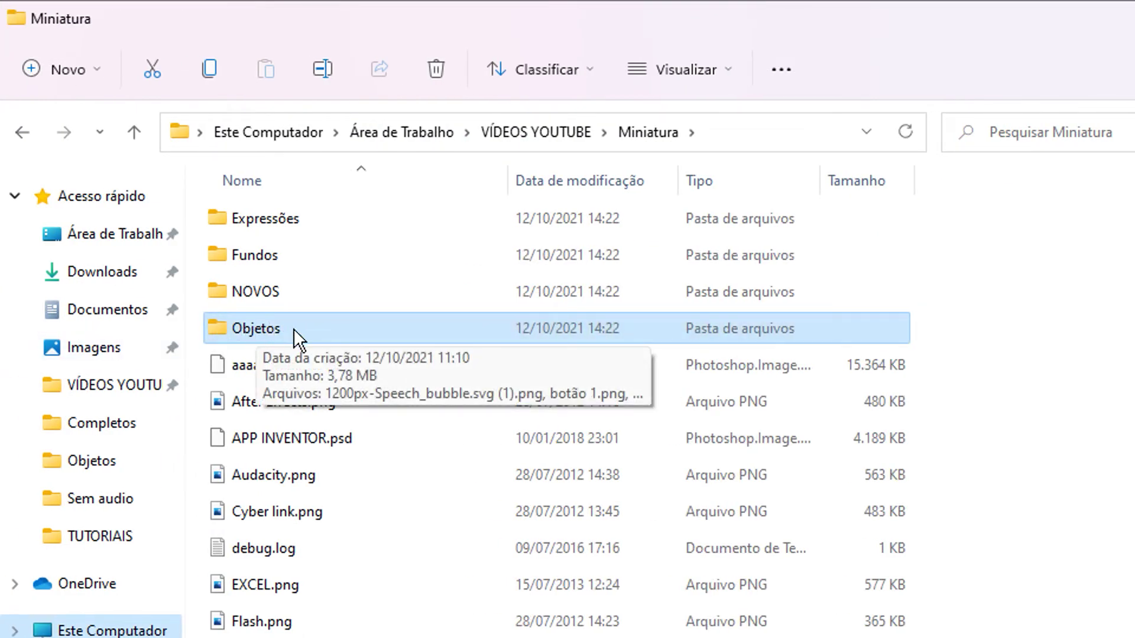
right_click(293, 329)
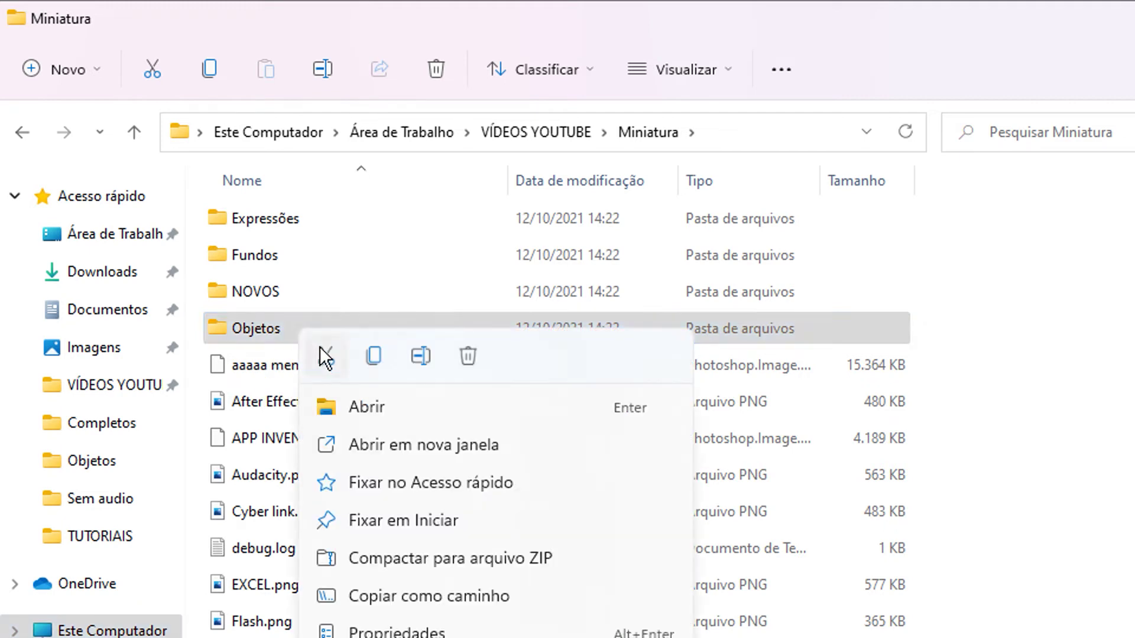
left_click(402, 631)
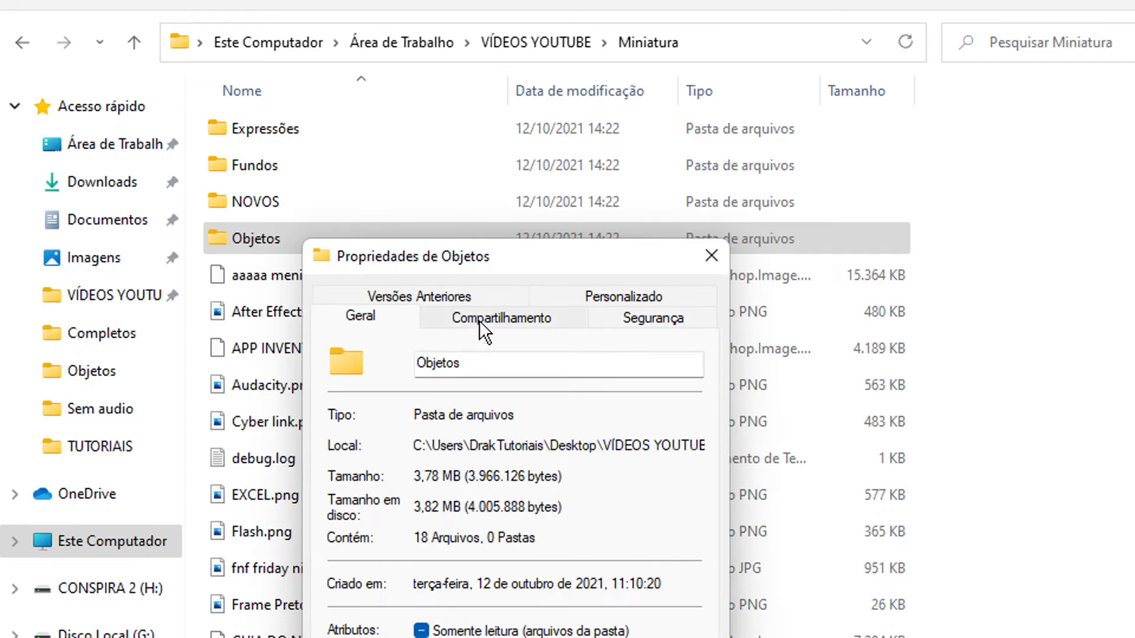
left_click_drag(458, 259, 446, 254)
left_click(509, 318)
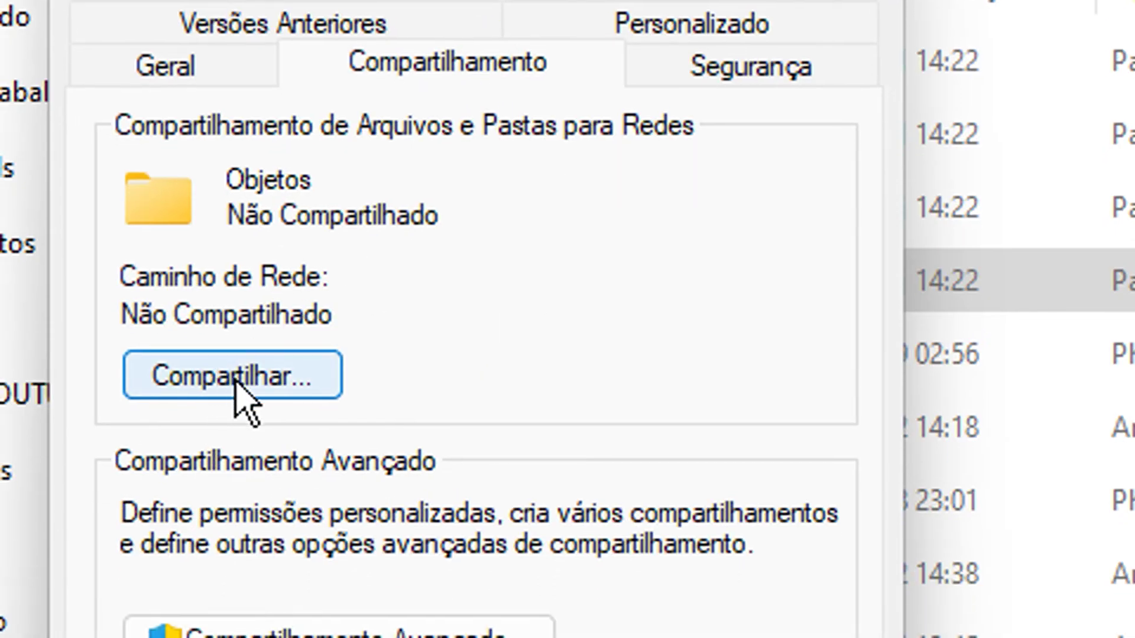
left_click(239, 381)
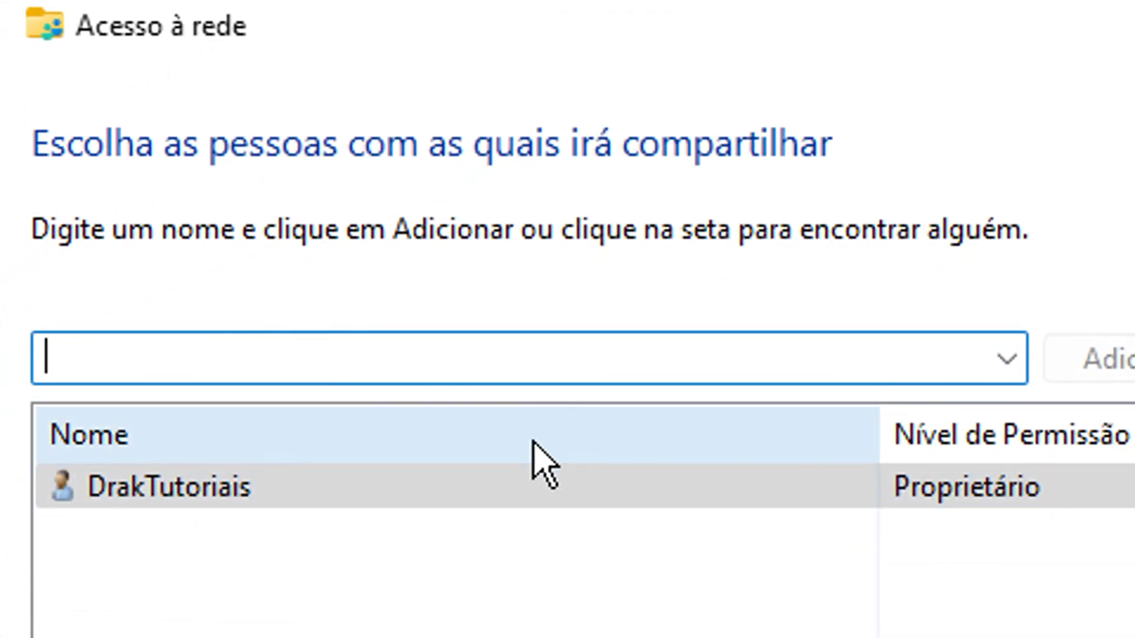
Share the Objetos folder with Todos at the Leitura/Gravação permission level and finish the sharing wizard.
left_click(1007, 358)
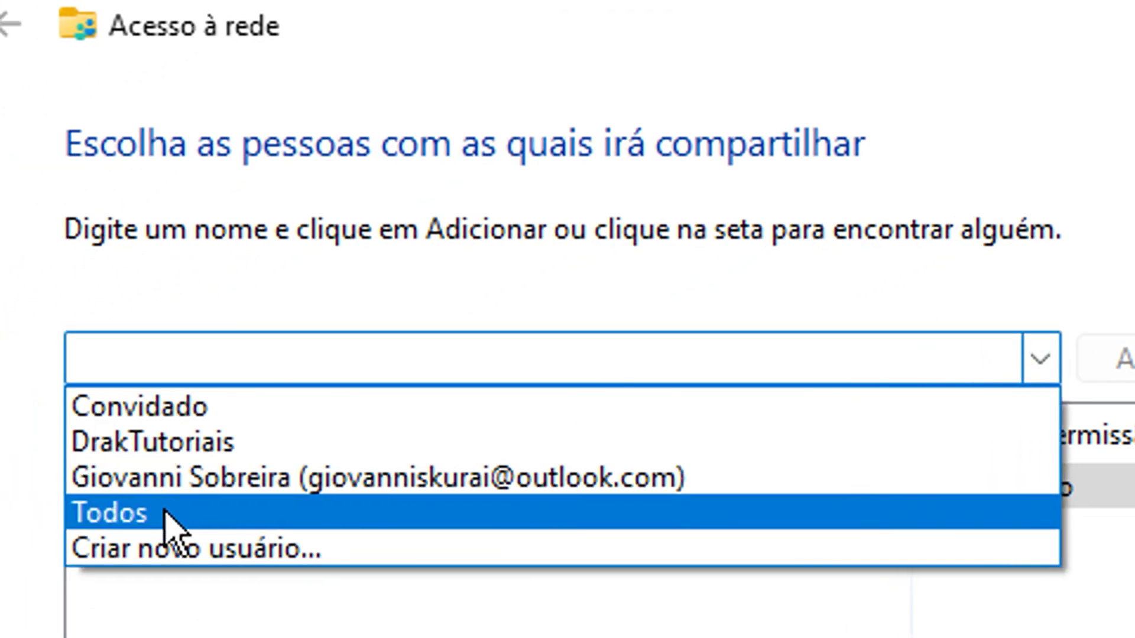
left_click(125, 508)
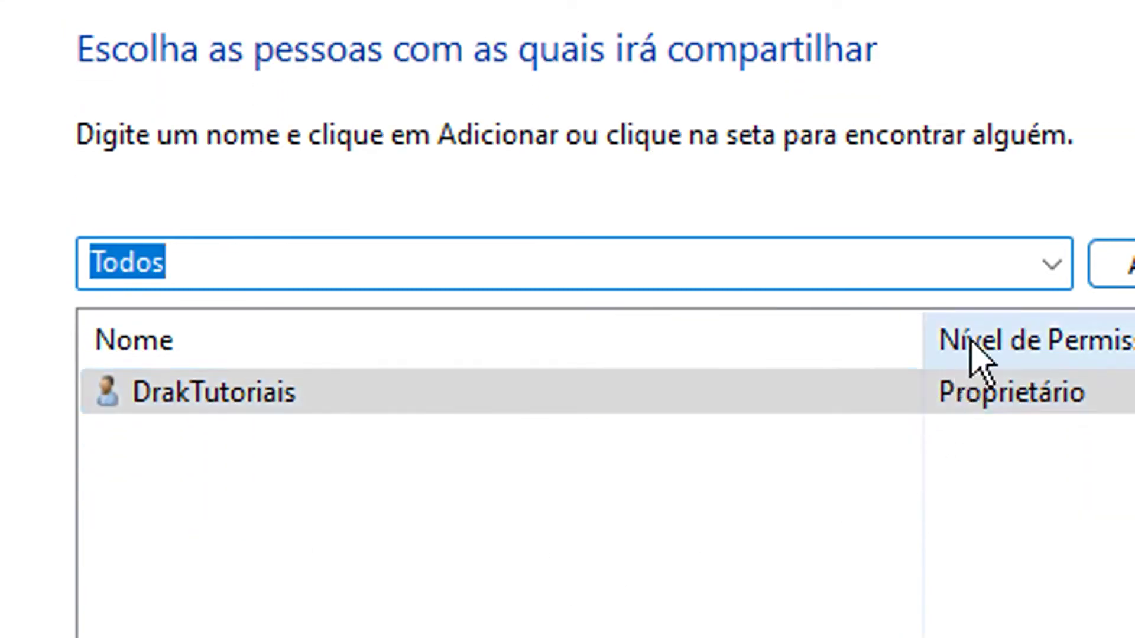
left_click(964, 254)
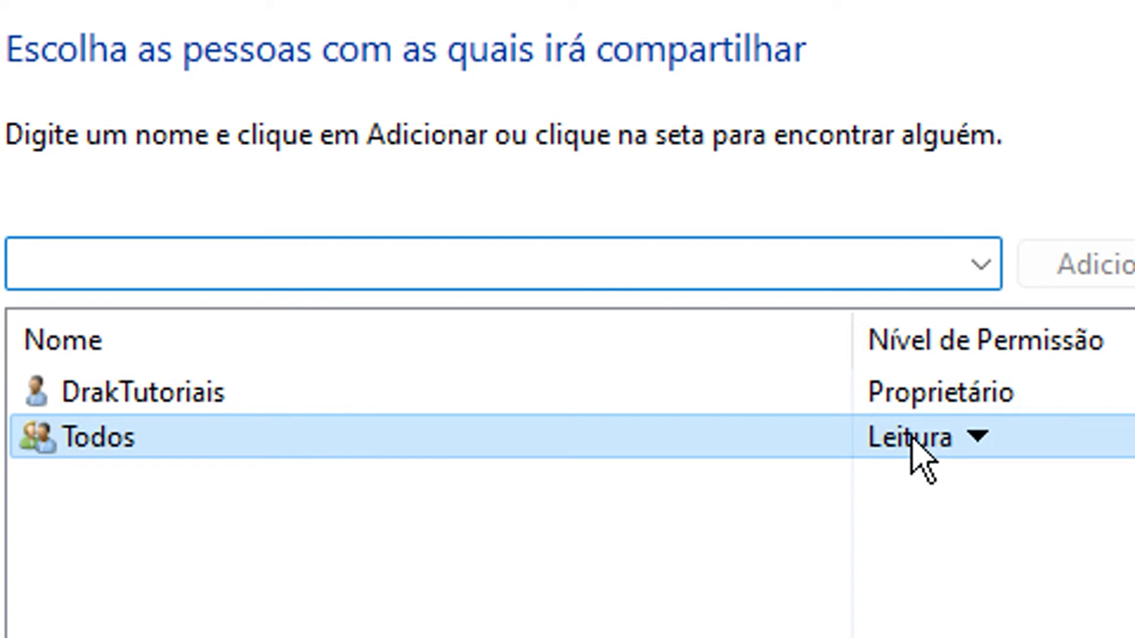
left_click(923, 455)
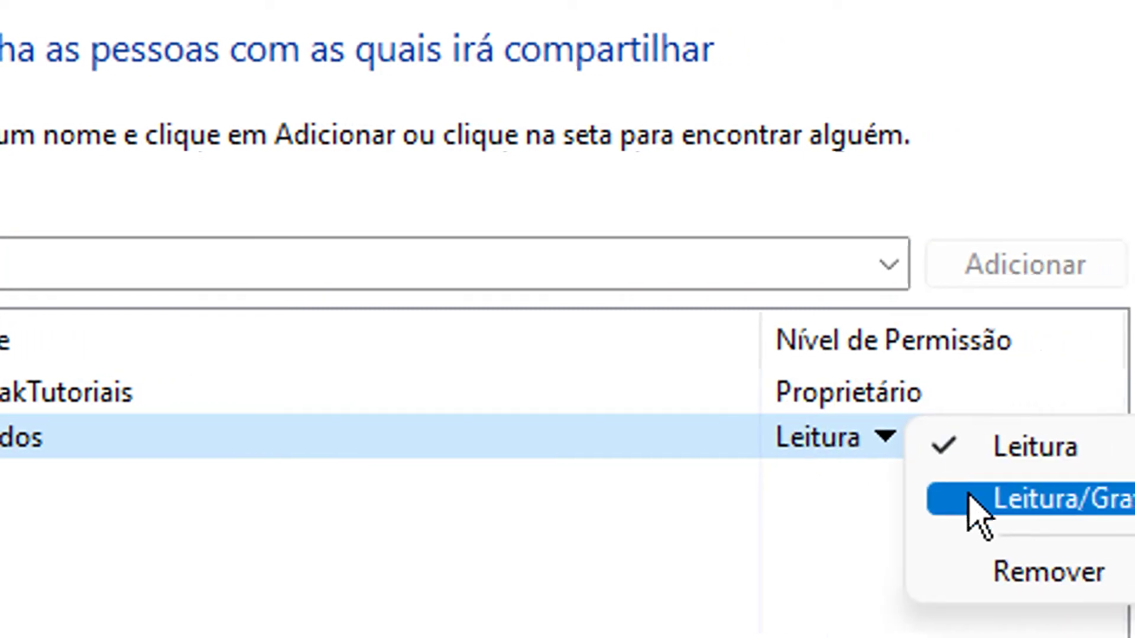
left_click(964, 490)
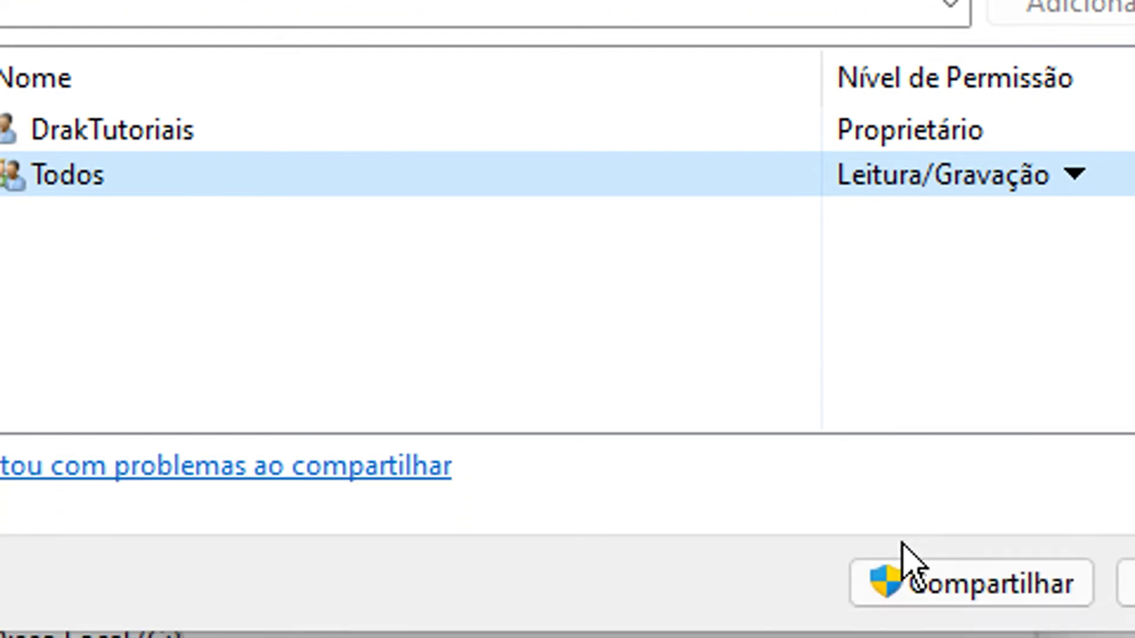
left_click(910, 541)
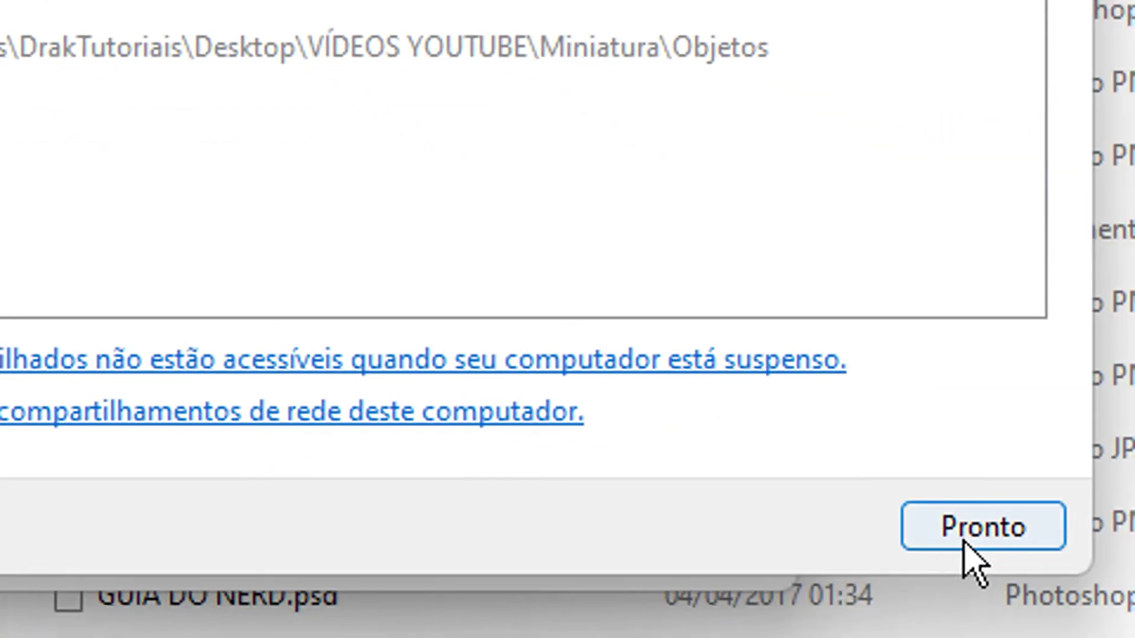
left_click(972, 532)
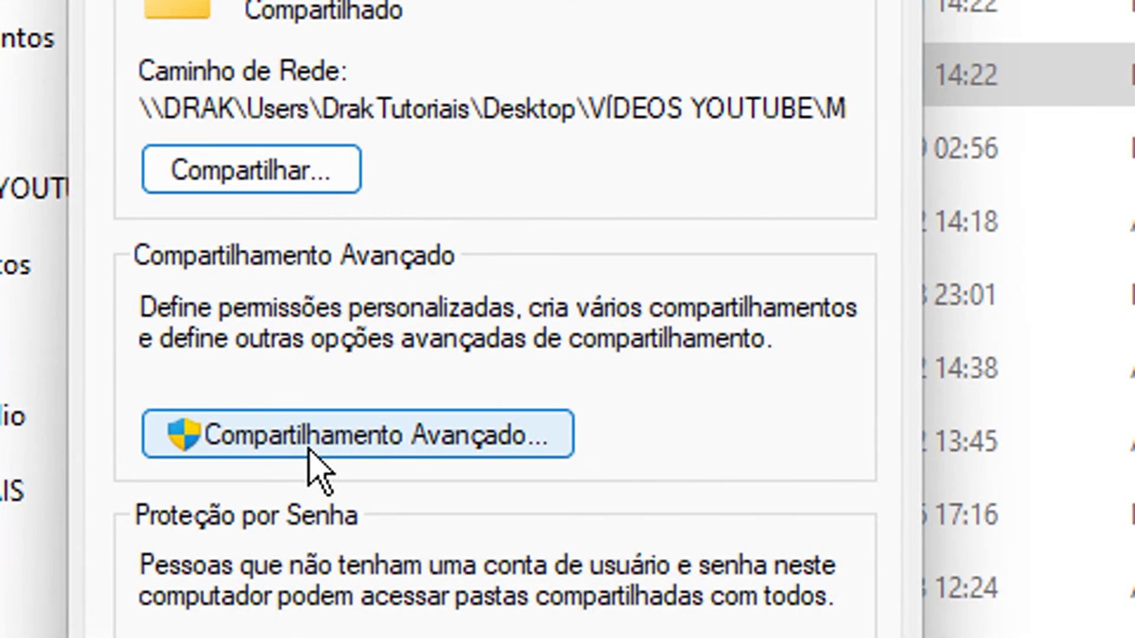
Turn on advanced sharing for the Objetos folder with the share name Objetos.
left_click(311, 454)
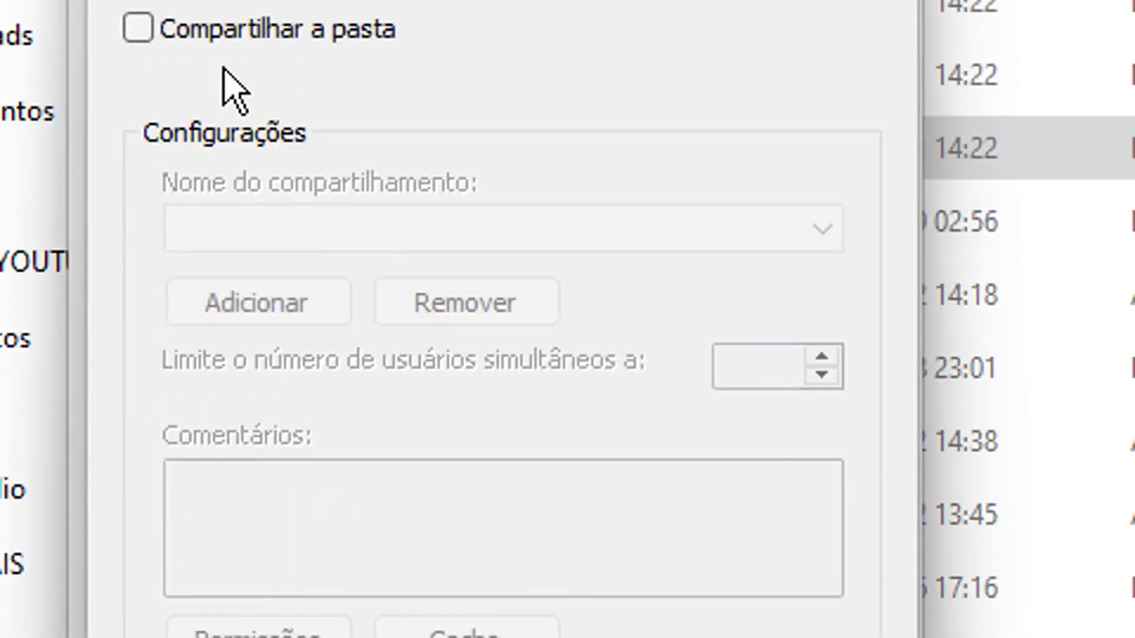
left_click(166, 105)
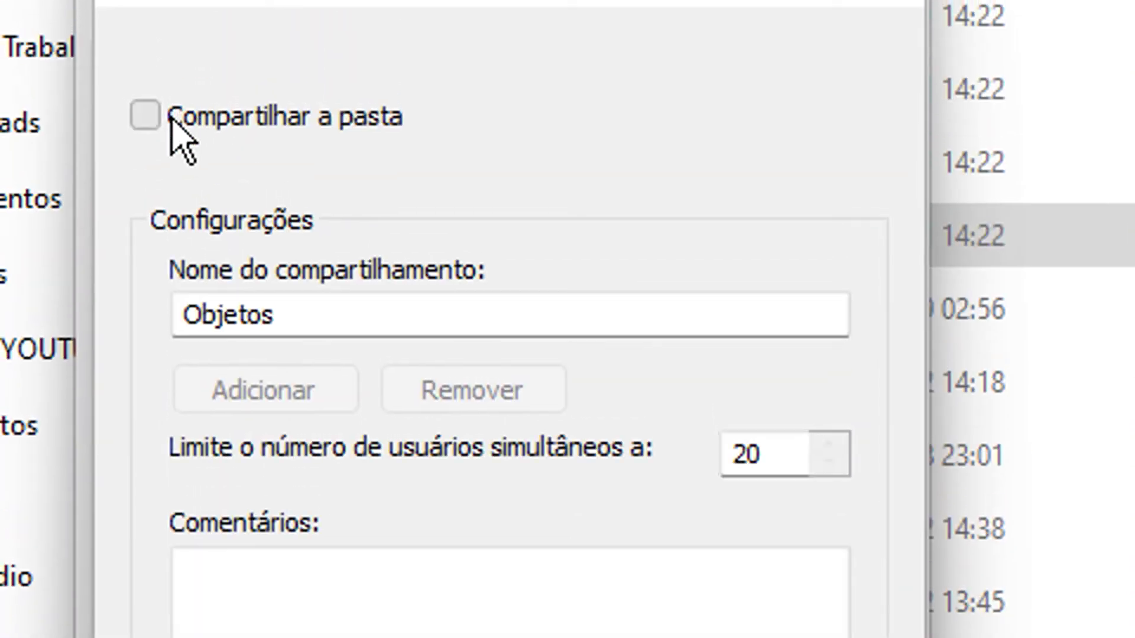
left_click_drag(377, 313, 189, 307)
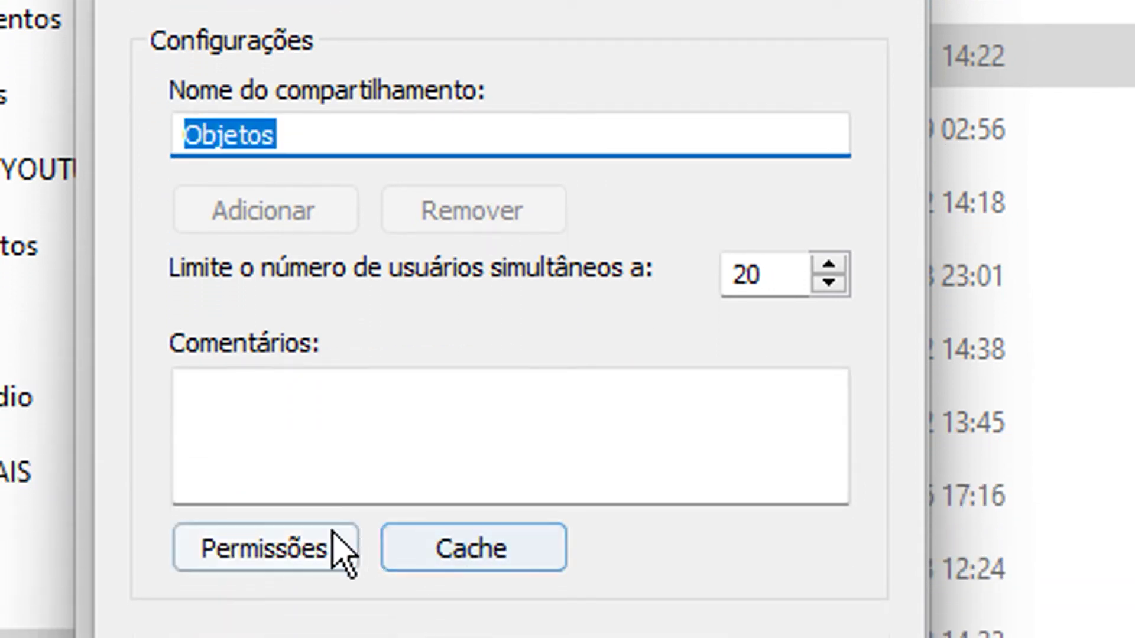
Allow Todos the Controle total and Alteração permissions on the Objetos share, apply the advanced sharing settings and close the folder properties.
left_click(331, 540)
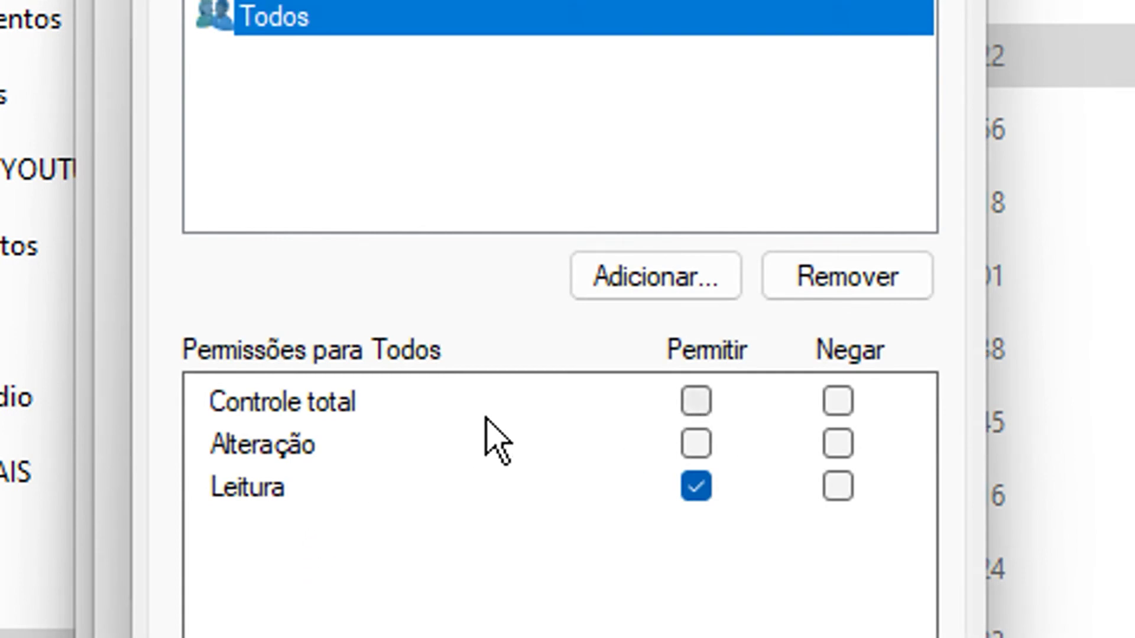
left_click(702, 446)
left_click(696, 403)
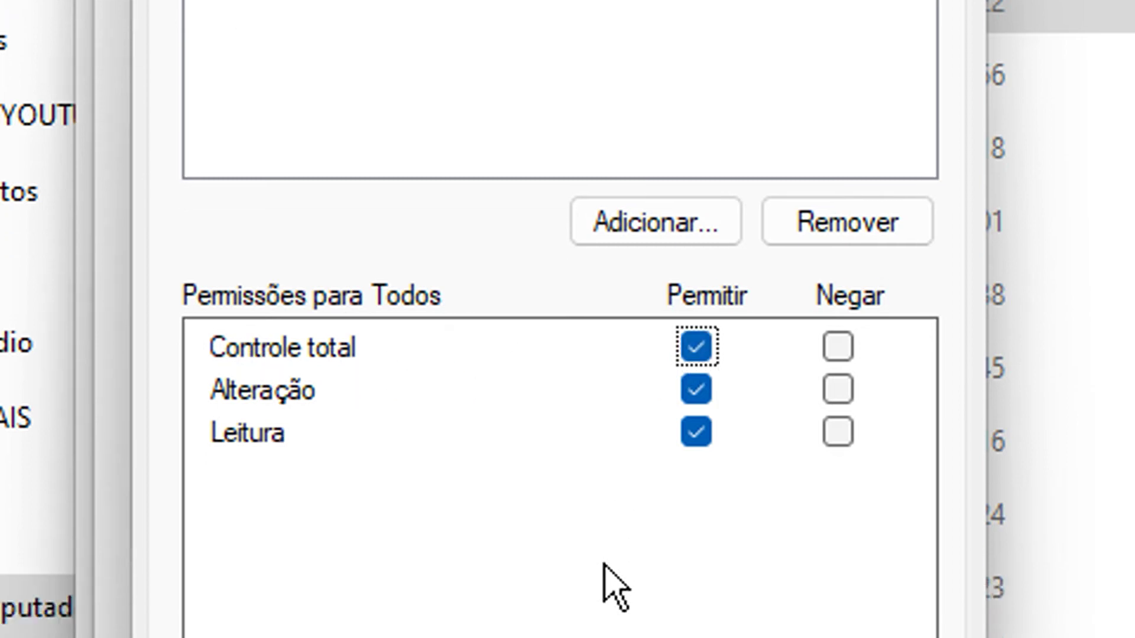
left_click(499, 610)
left_click(399, 410)
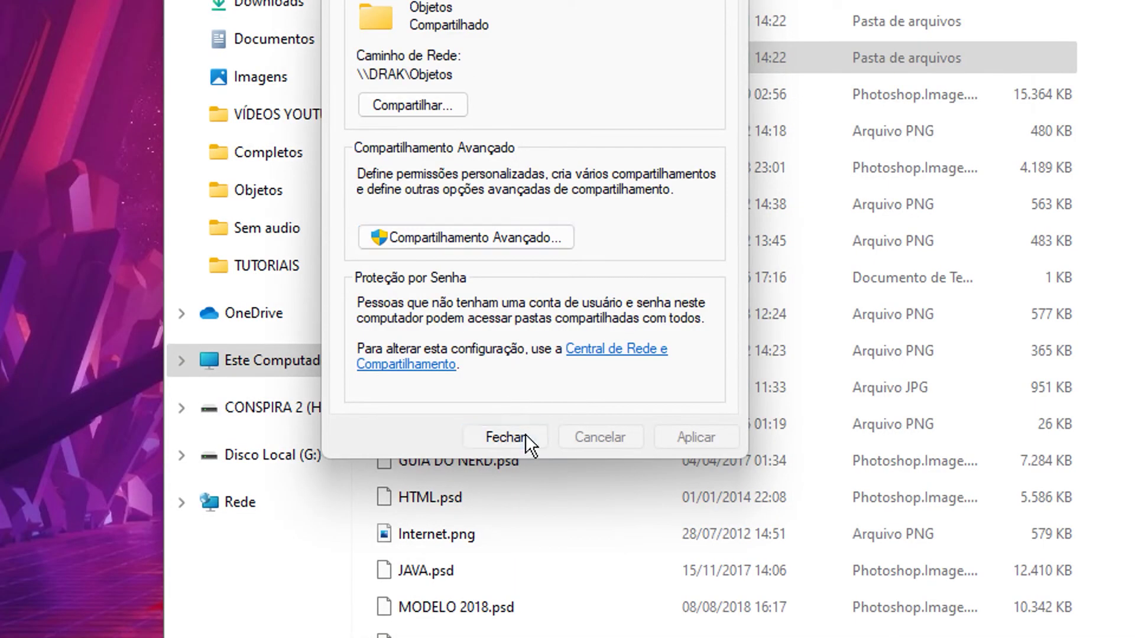
left_click(523, 438)
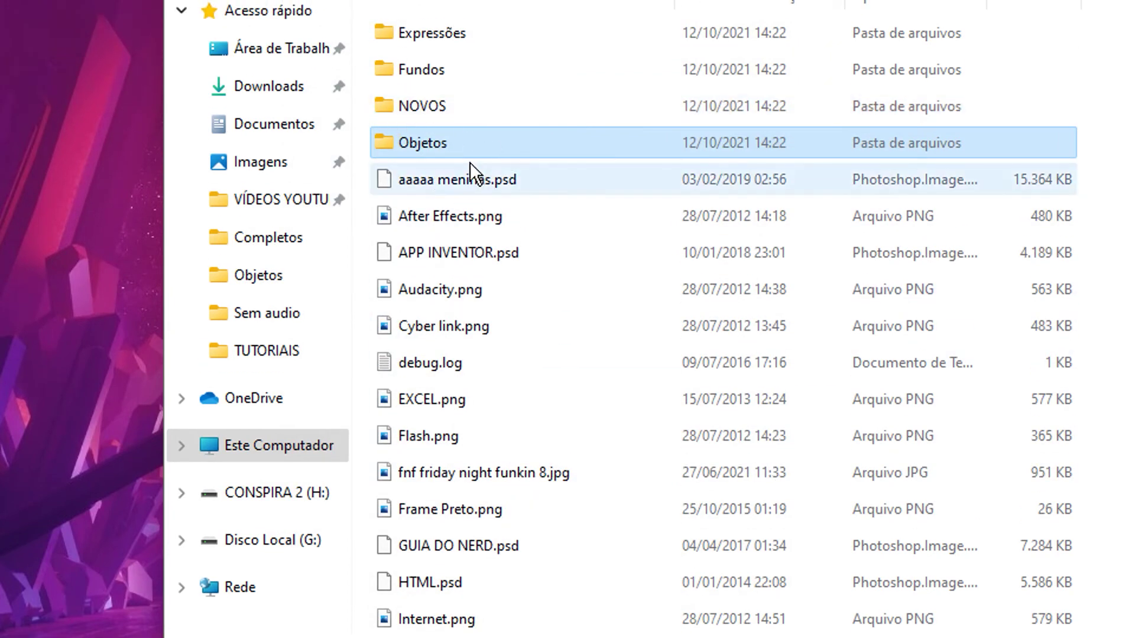
Check the Objetos share on the DRAK computer, return to the Rede list and collapse the Dispositivos de Mídia group.
left_click(236, 589)
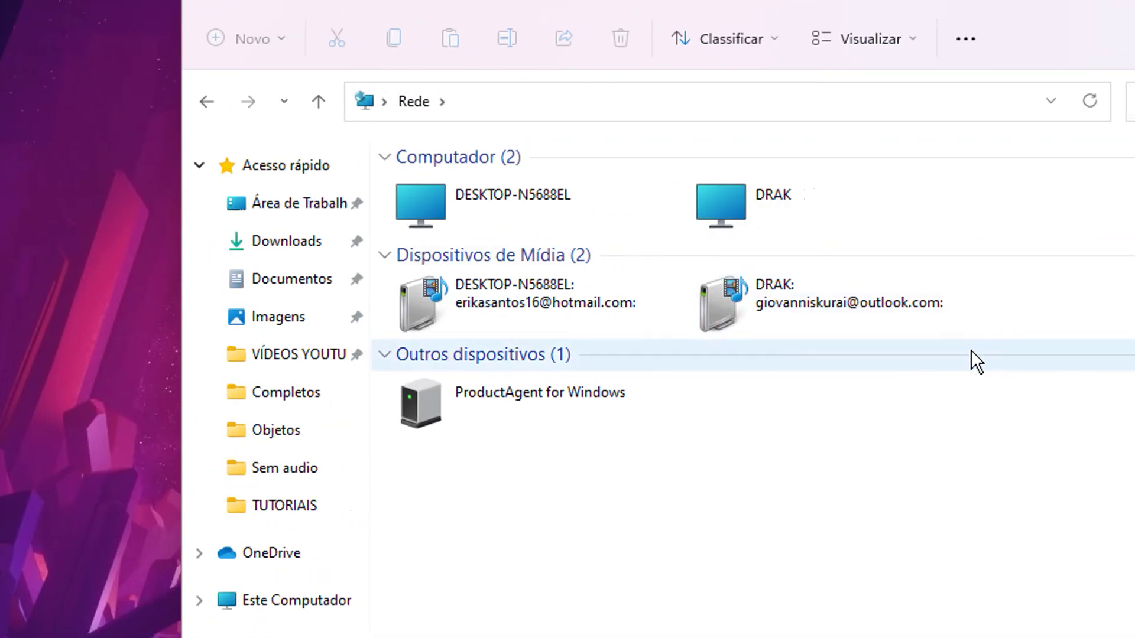
double_click(653, 210)
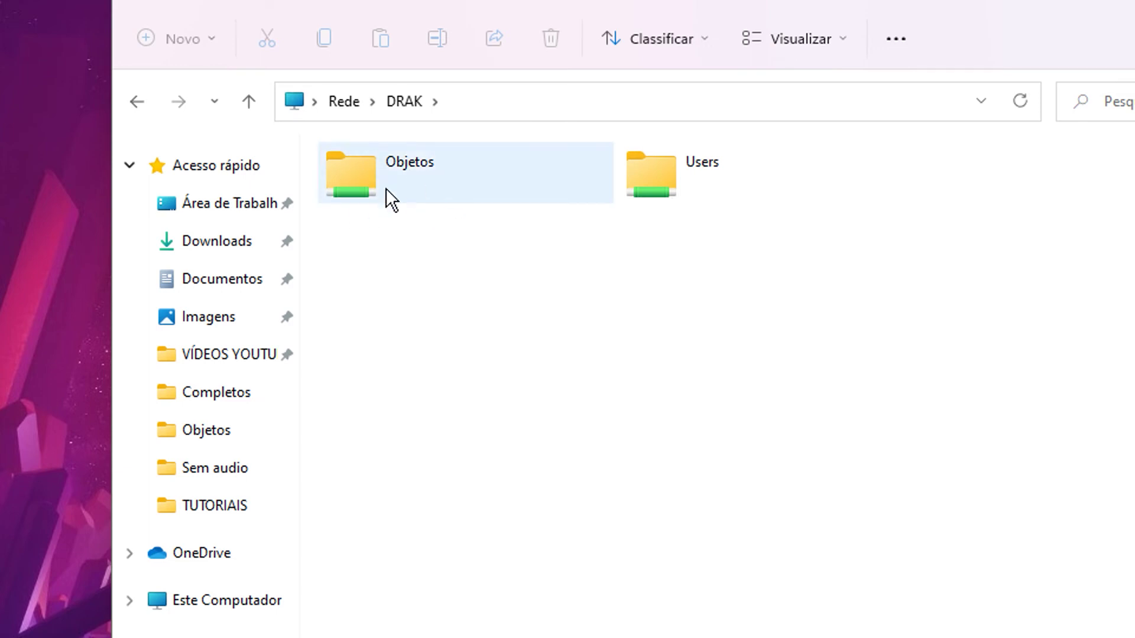
left_click(395, 173)
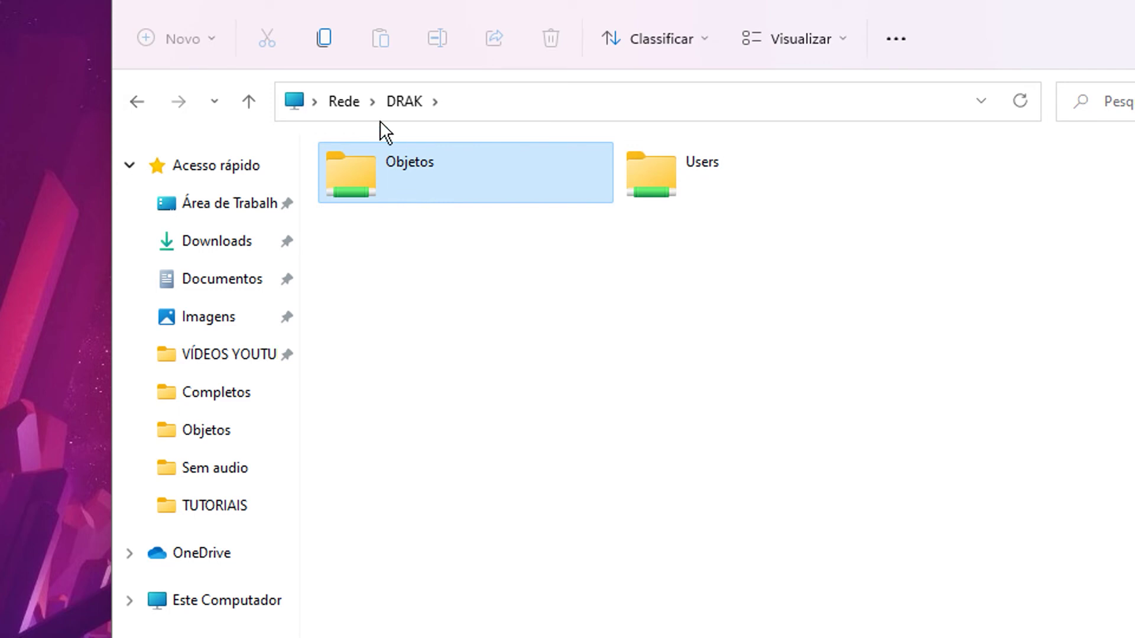
left_click(349, 101)
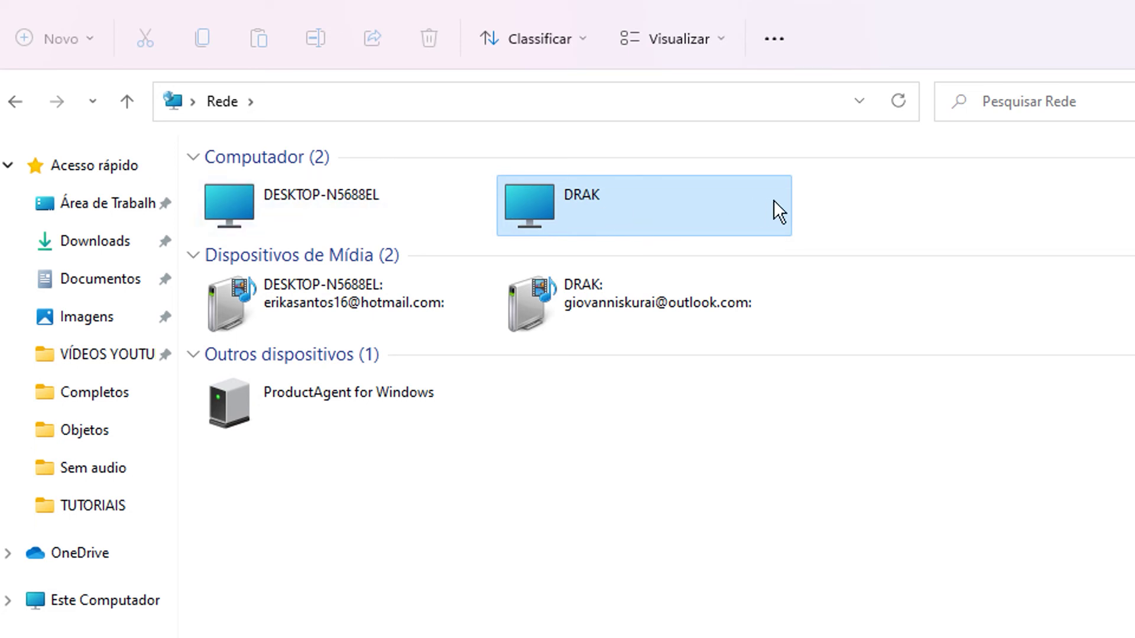
left_click(845, 200)
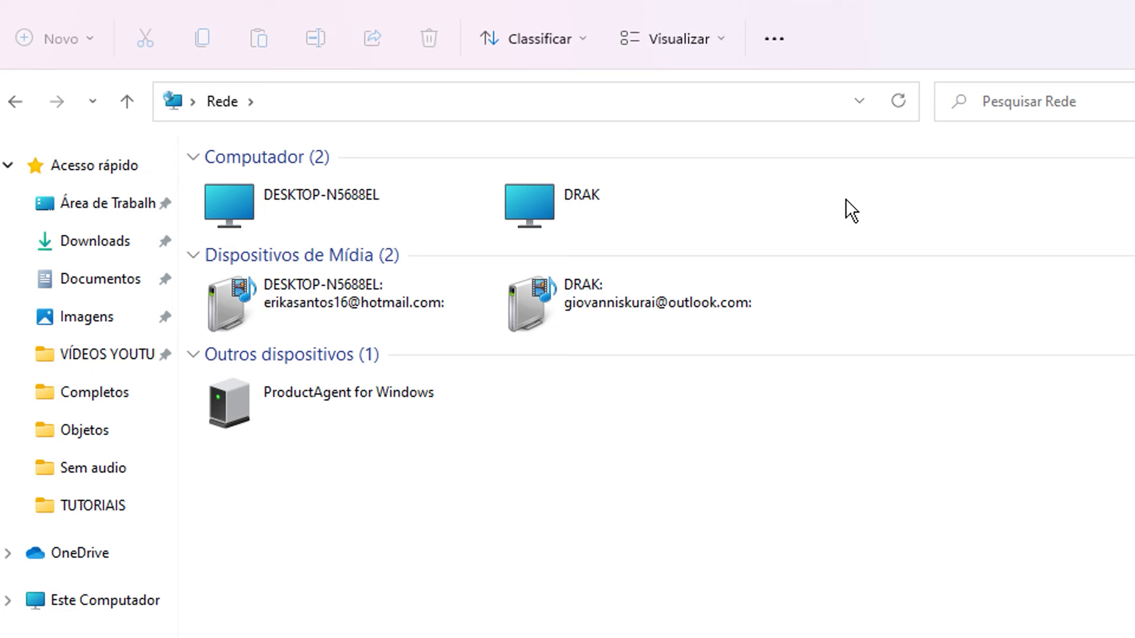
left_click(200, 251)
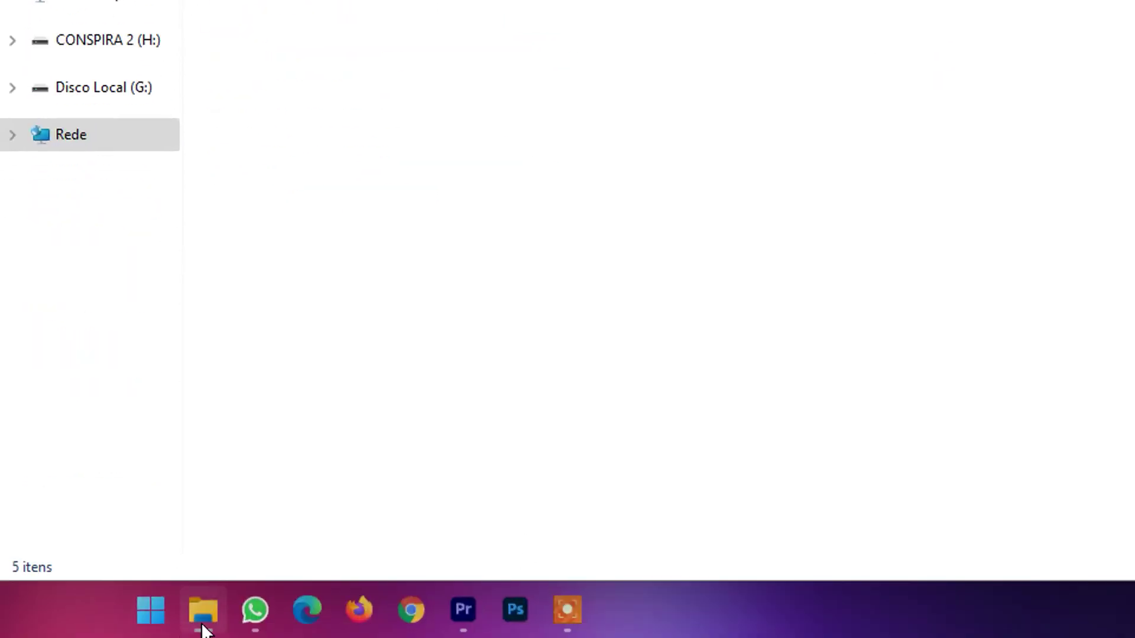
Find the Publicação de Recursos de Descoberta de Função service in Serviços, view its status and description, and close Serviços.
left_click(152, 612)
left_click(223, 111)
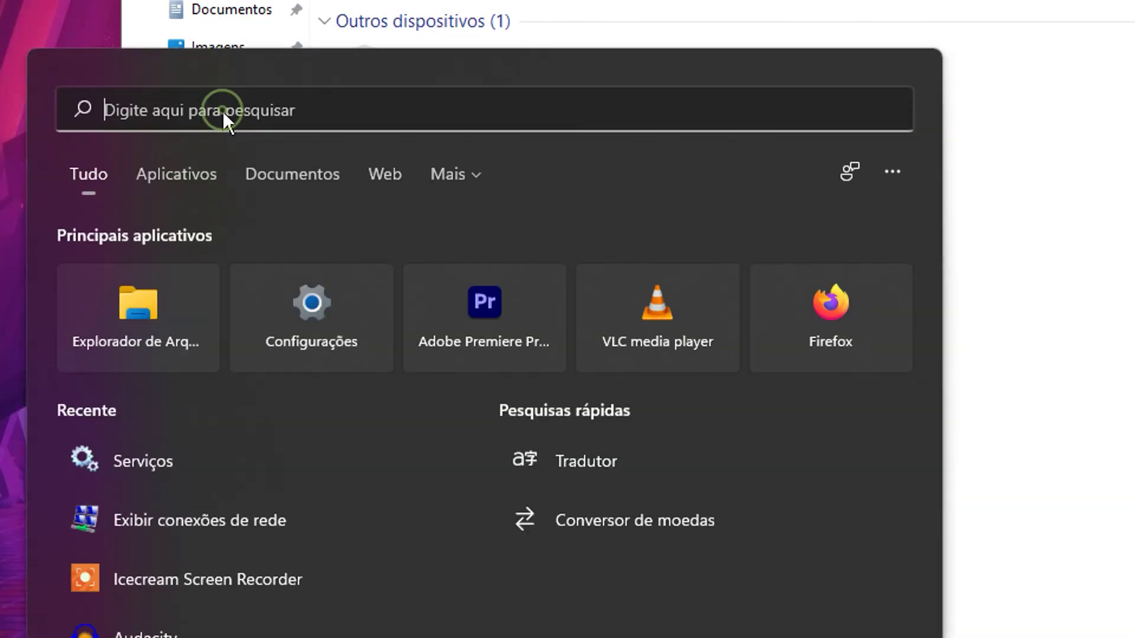
type("serviços")
left_click(171, 309)
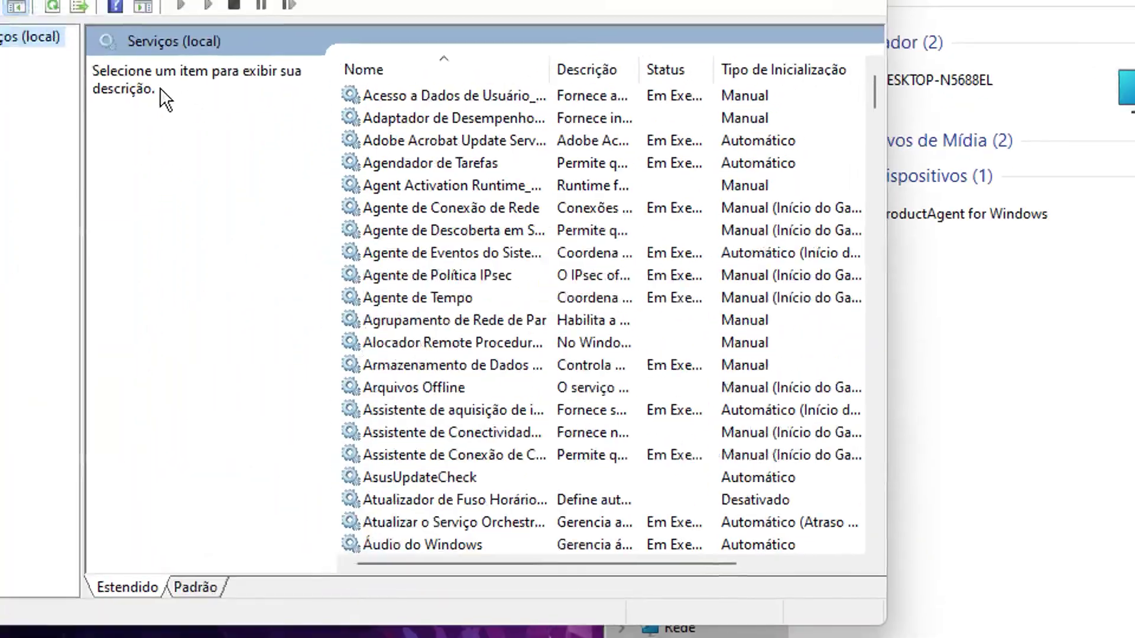
scroll(469, 339, "down", 15)
scroll(470, 340, "down", 20)
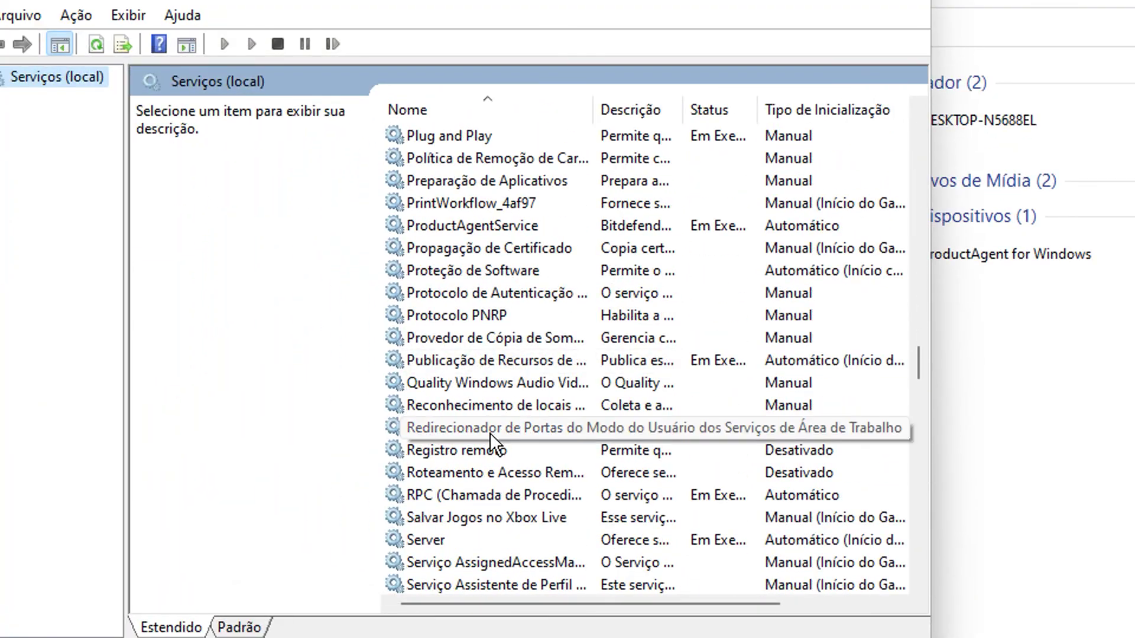
left_click(463, 362)
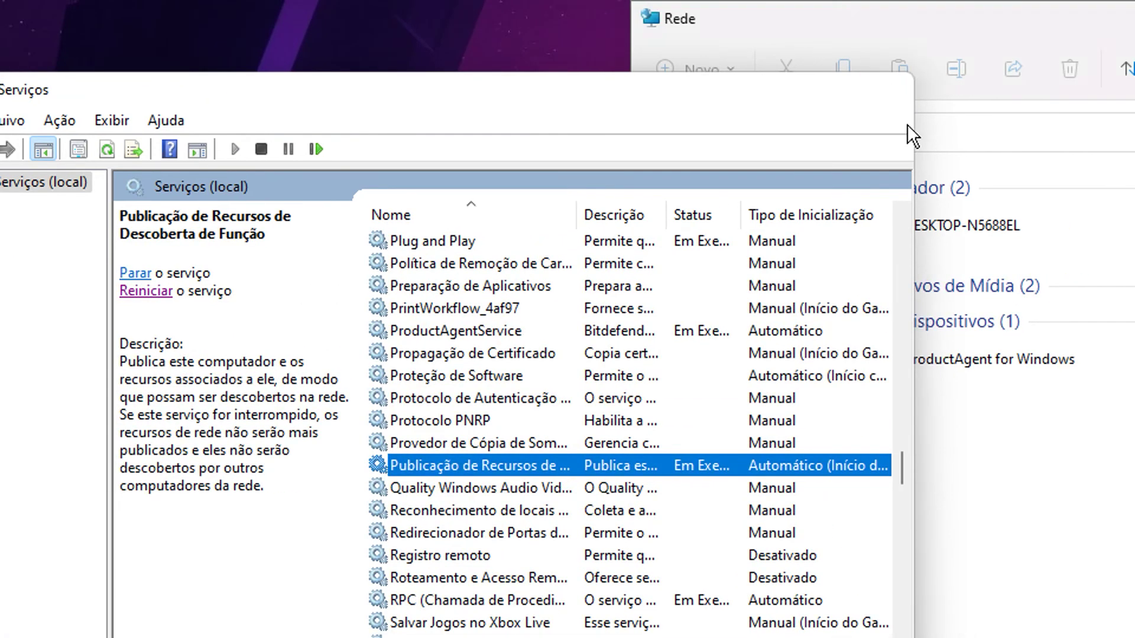
left_click(926, 0)
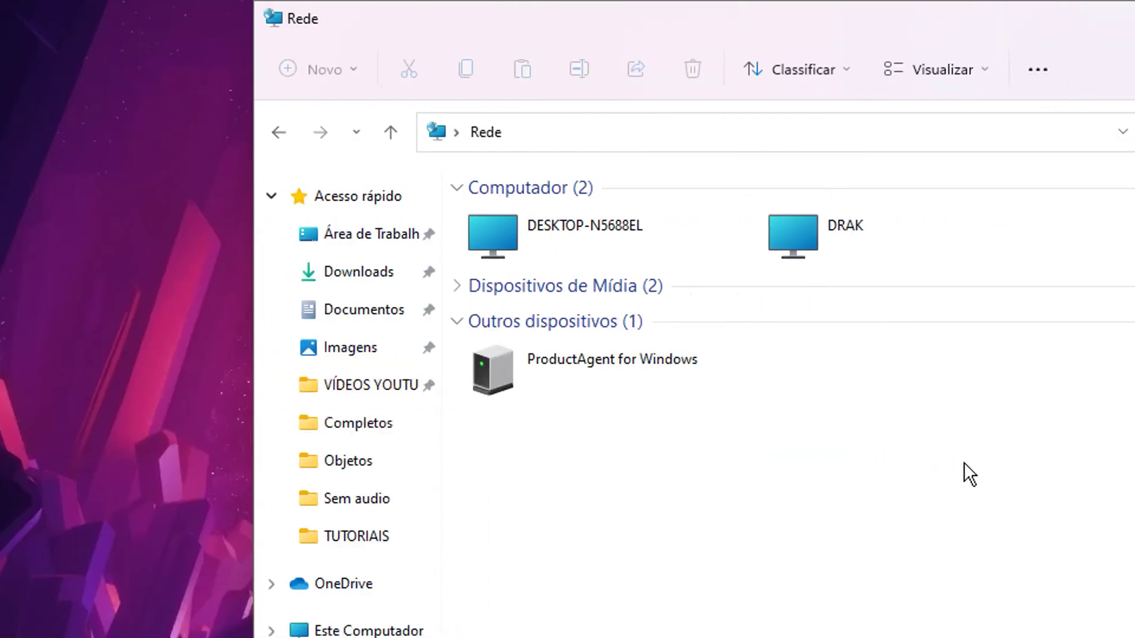
left_click(1081, 463)
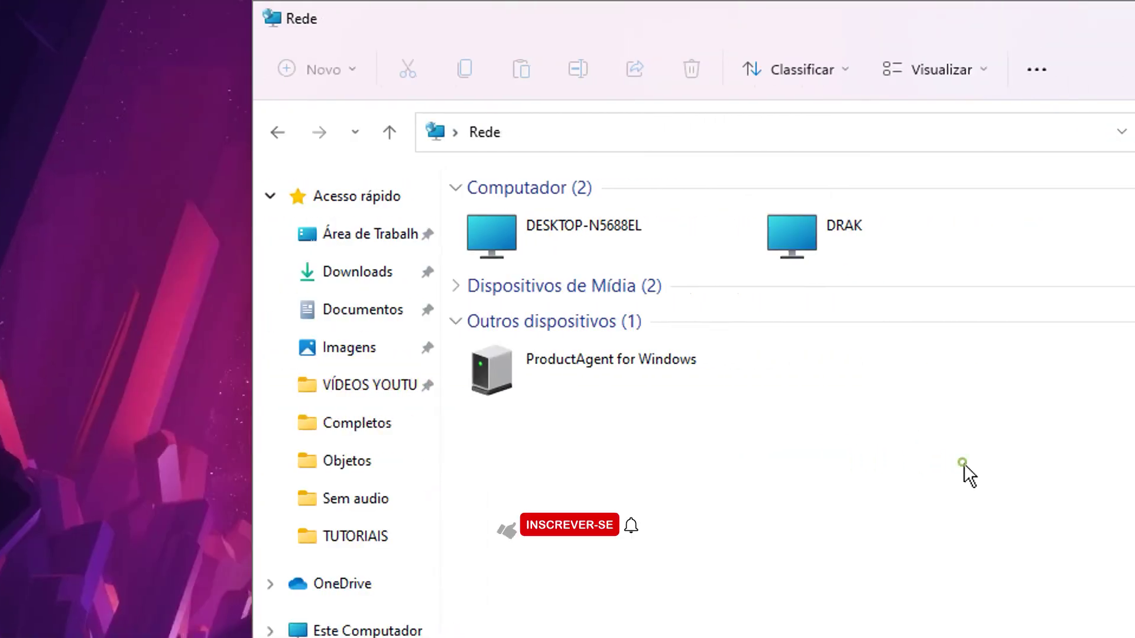